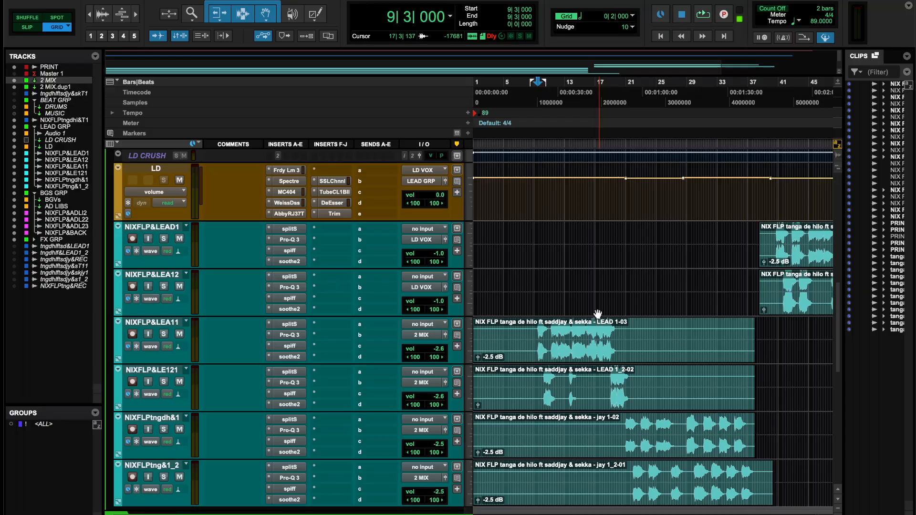
# Play the session from bar 9 and examine the lead, background vocal and mix bus tracks, then stop playback
pyautogui.press('space')
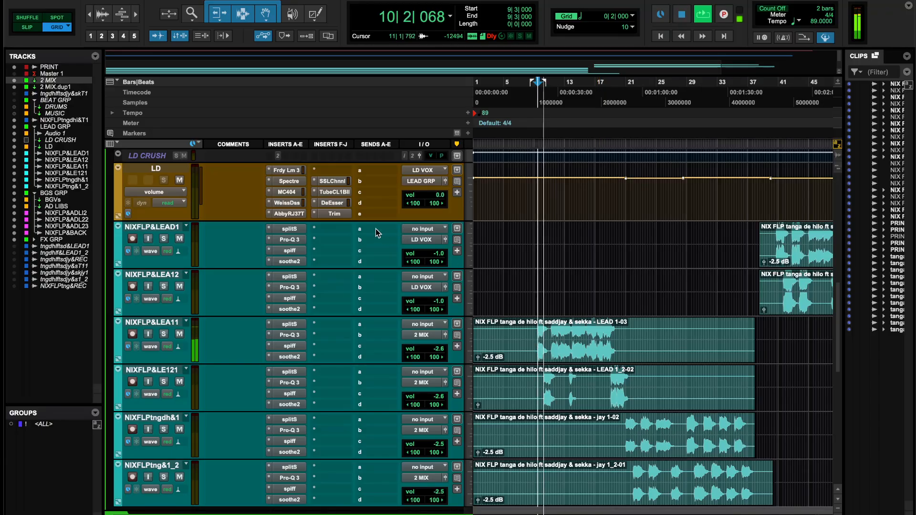
pyautogui.scroll(3, 369, 218)
pyautogui.scroll(-5, 371, 223)
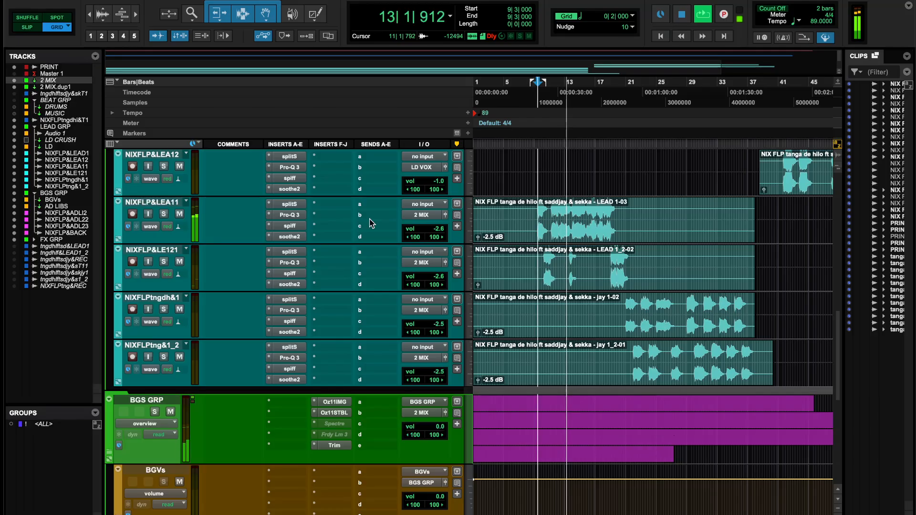
pyautogui.scroll(-6, 371, 223)
pyautogui.scroll(1, 371, 223)
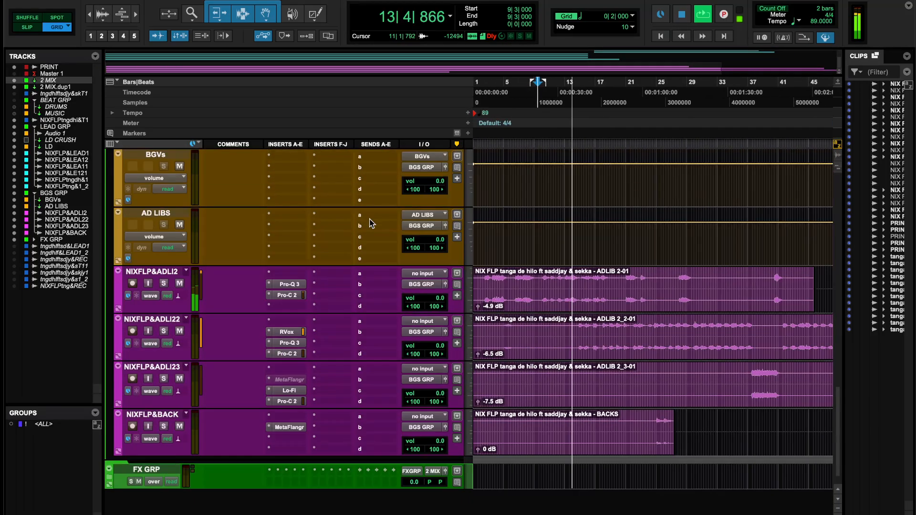
pyautogui.scroll(10, 371, 224)
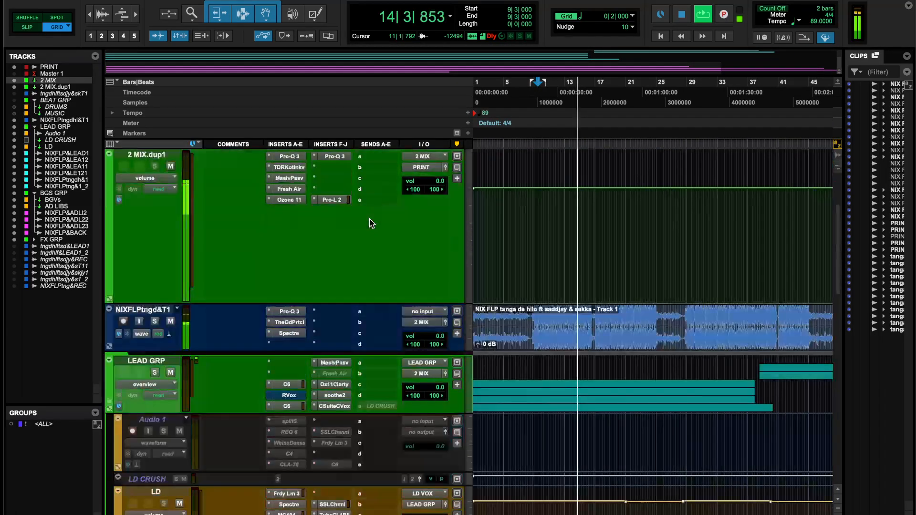
pyautogui.scroll(-5, 372, 223)
pyautogui.press('space')
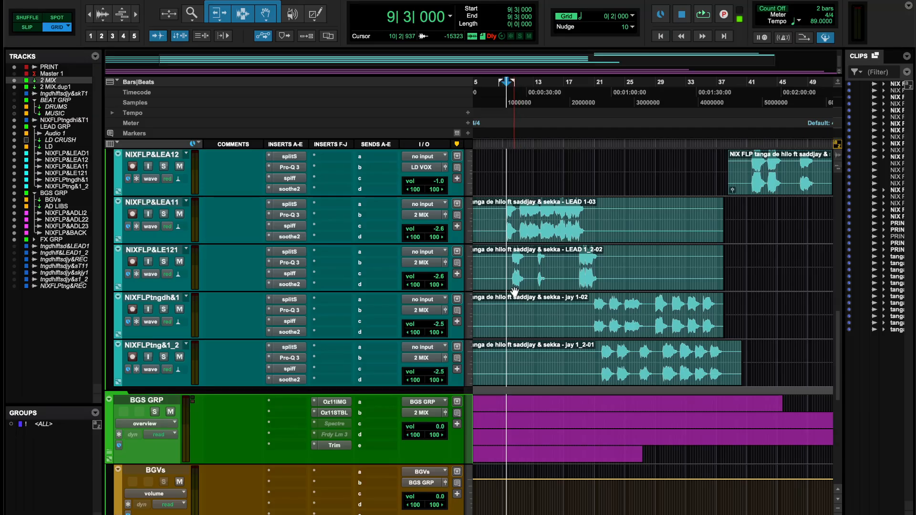
# Open the Faraday Limiter insert on the LD track
pyautogui.scroll(5, 506, 239)
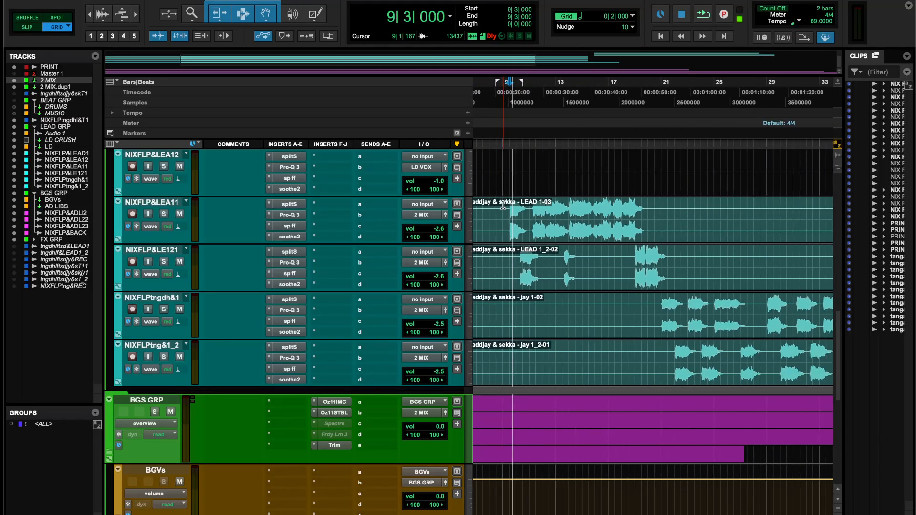
pyautogui.scroll(2, 503, 205)
pyautogui.hscroll(-3, 503, 205)
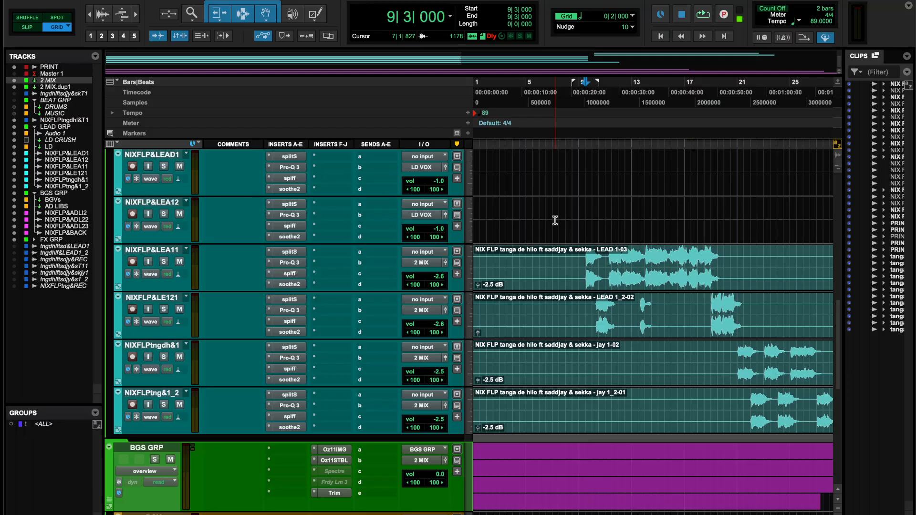
pyautogui.scroll(2, 554, 220)
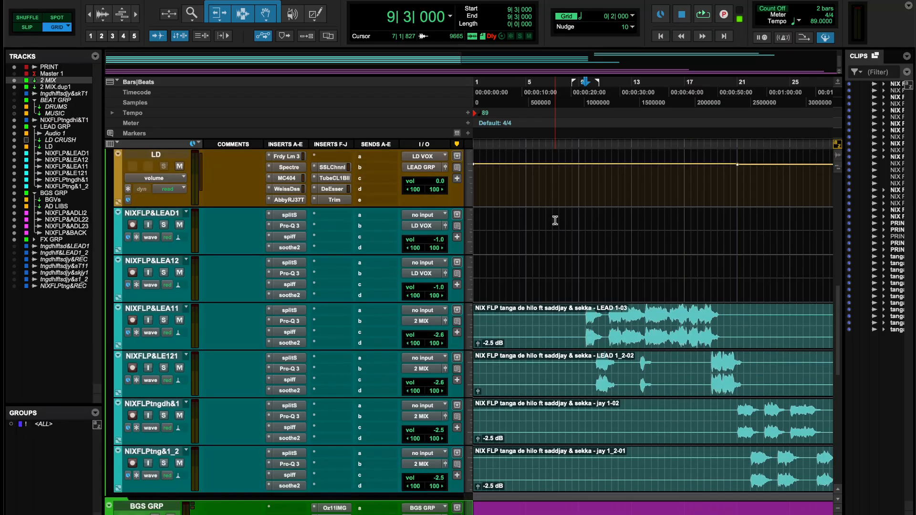
pyautogui.scroll(3, 554, 220)
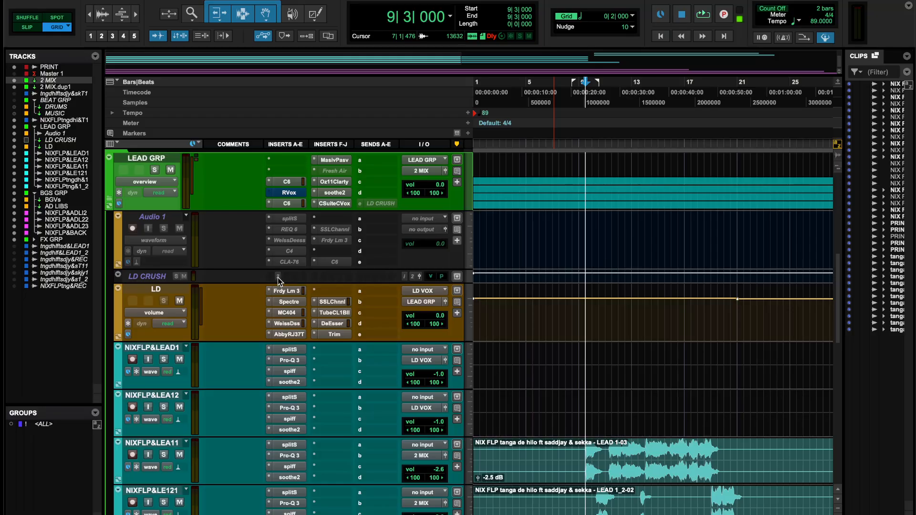
pyautogui.scroll(1, 278, 278)
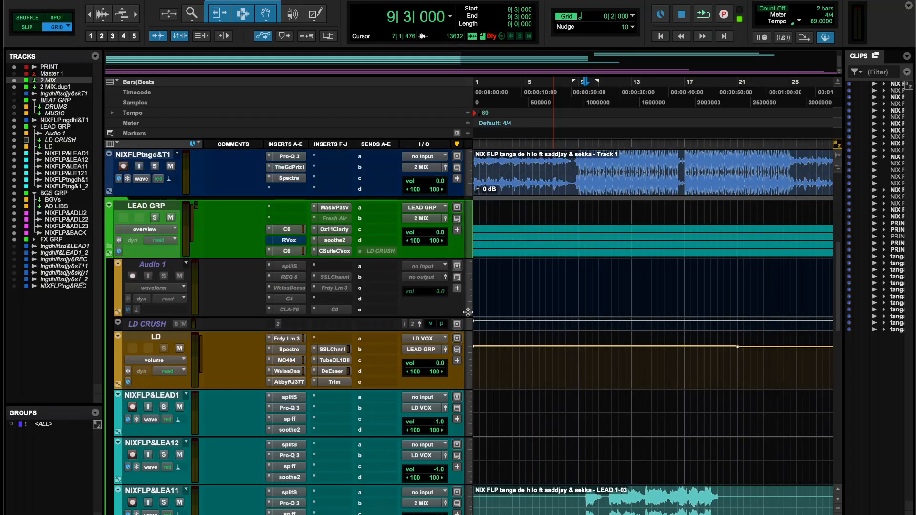
pyautogui.click(288, 339)
# Play the lead vocals from 11|3|000 with the Faraday Limiter open, and close the limiter window during playback
pyautogui.scroll(-1, 606, 414)
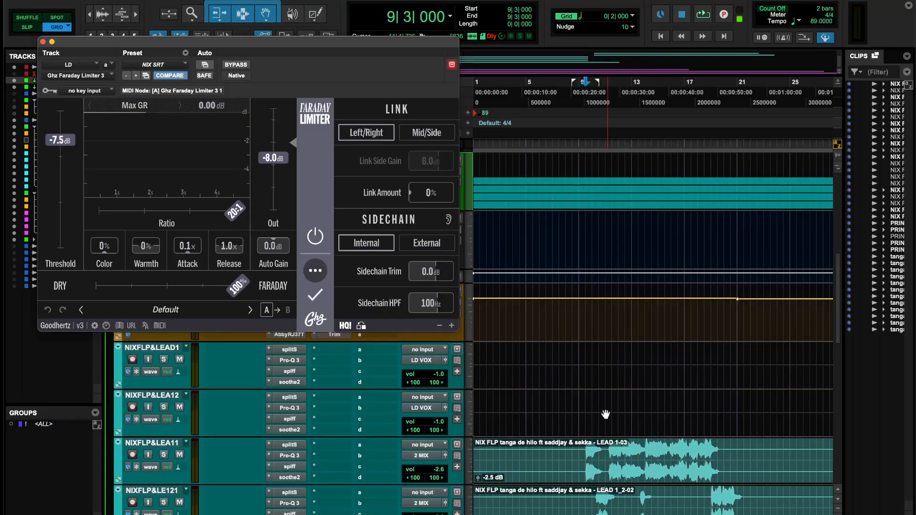
pyautogui.scroll(-1, 605, 415)
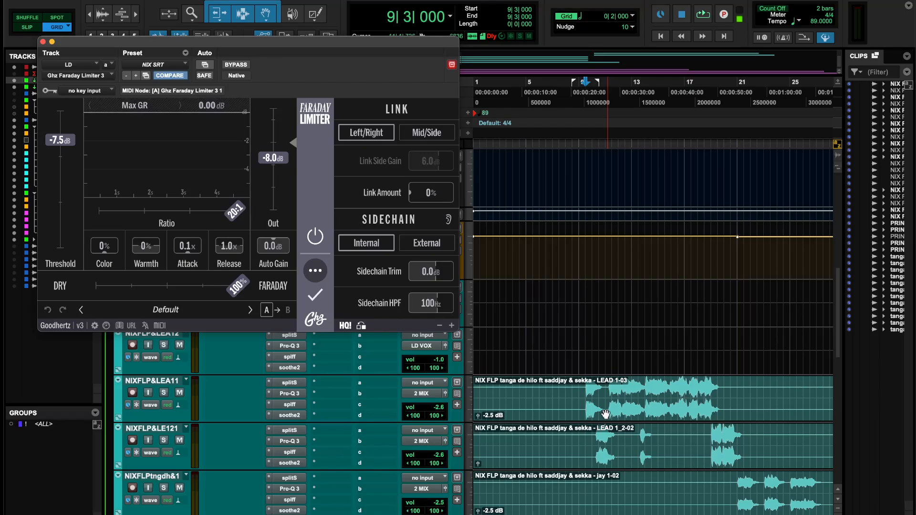
pyautogui.scroll(3, 617, 423)
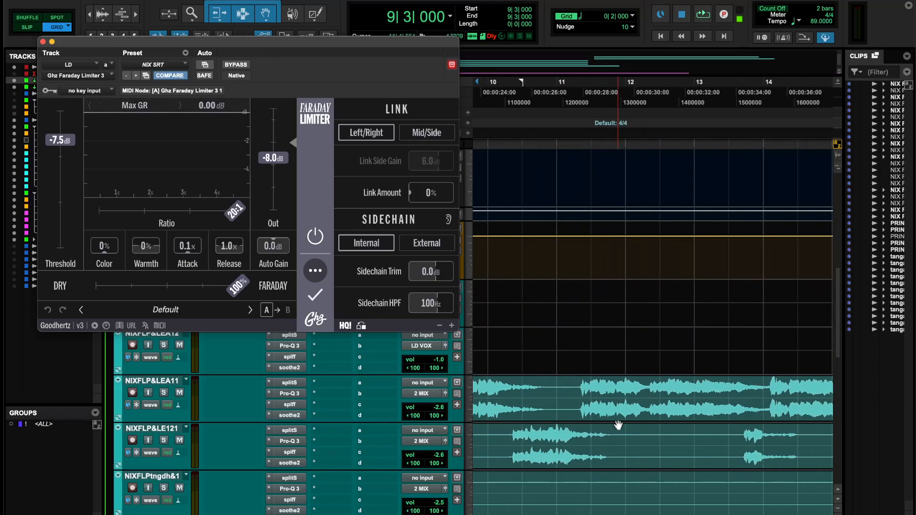
pyautogui.hscroll(1, 619, 426)
pyautogui.scroll(5, 668, 374)
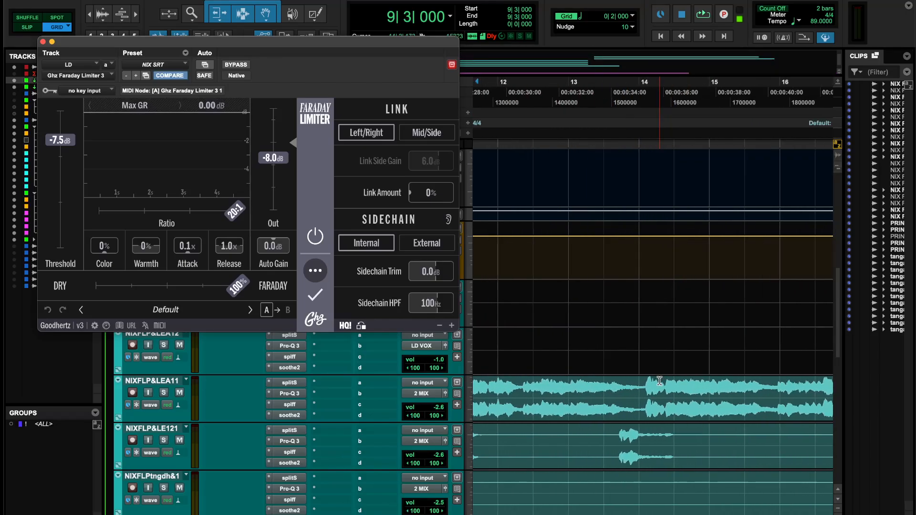
pyautogui.scroll(-4, 616, 383)
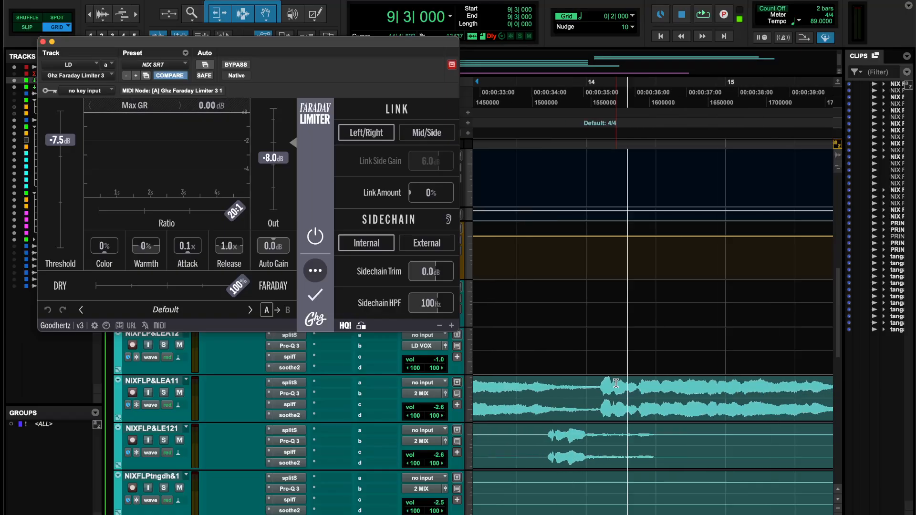
pyautogui.click(501, 139)
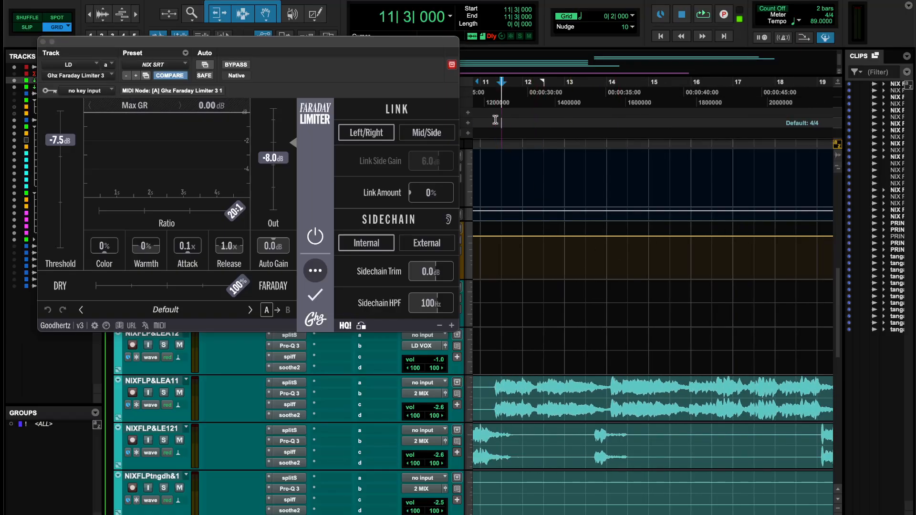
pyautogui.press('space')
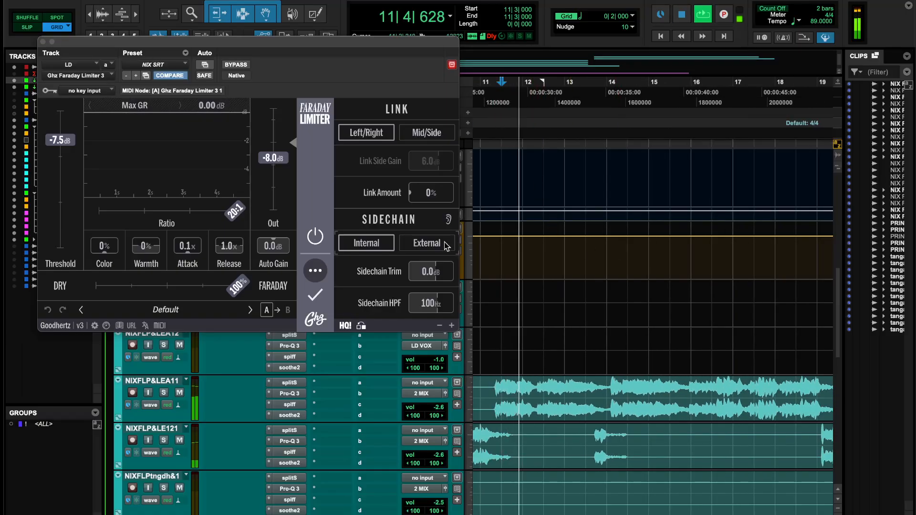
pyautogui.click(42, 42)
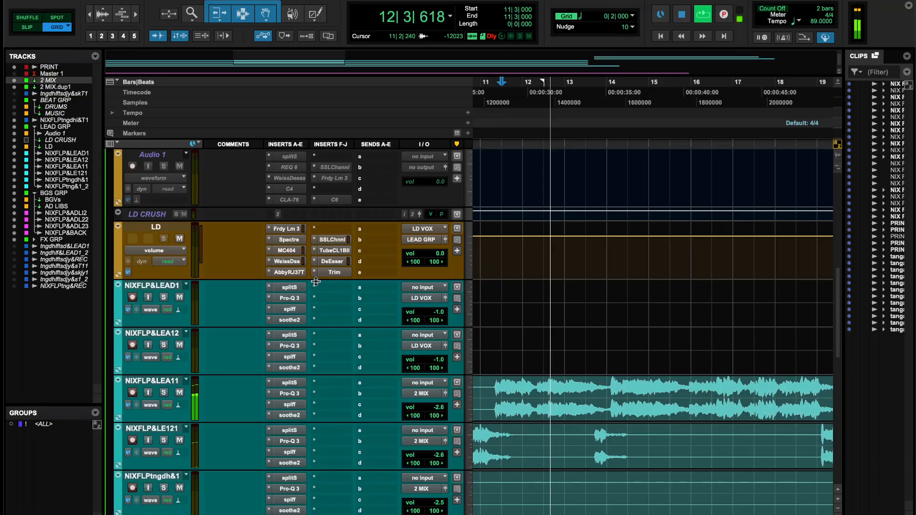
# Move playback to bar 41, where the LD-routed lead clips are, and reopen the LD track's Faraday Limiter
pyautogui.scroll(-3, 591, 334)
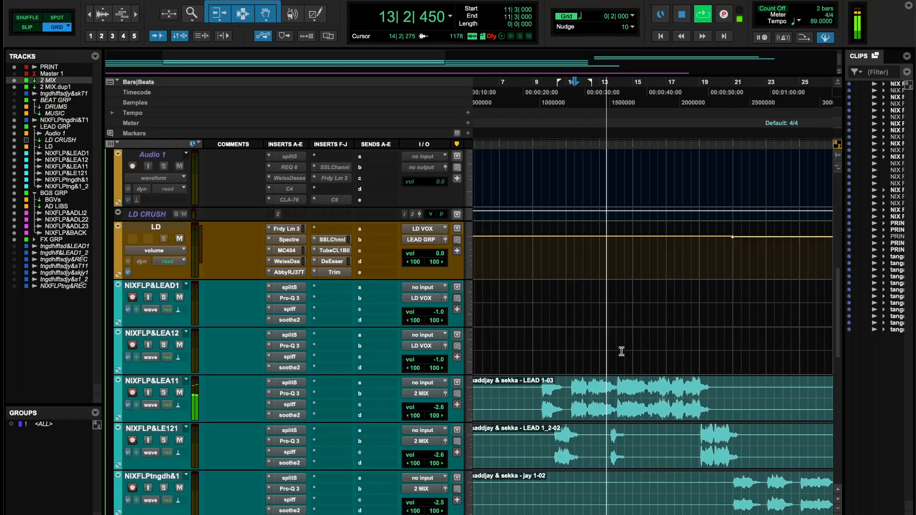
pyautogui.hscroll(5, 642, 319)
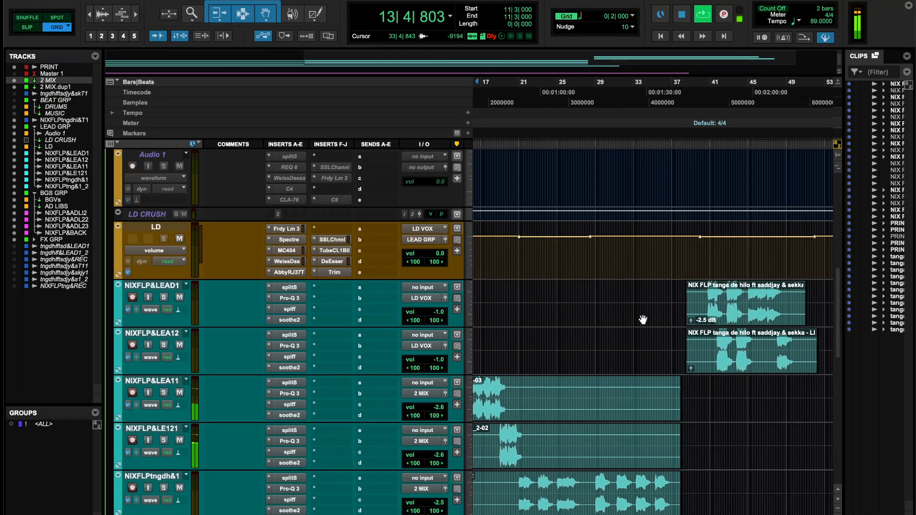
pyautogui.click(715, 90)
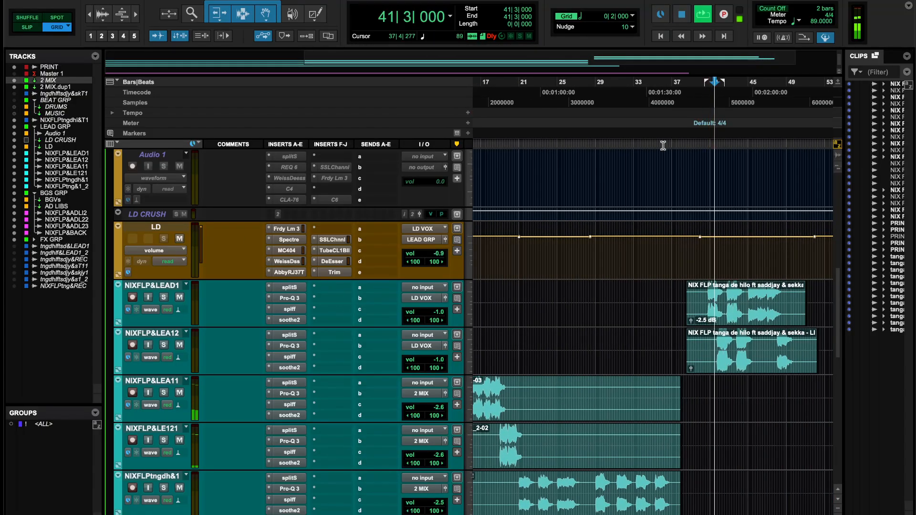
pyautogui.click(709, 100)
pyautogui.click(285, 228)
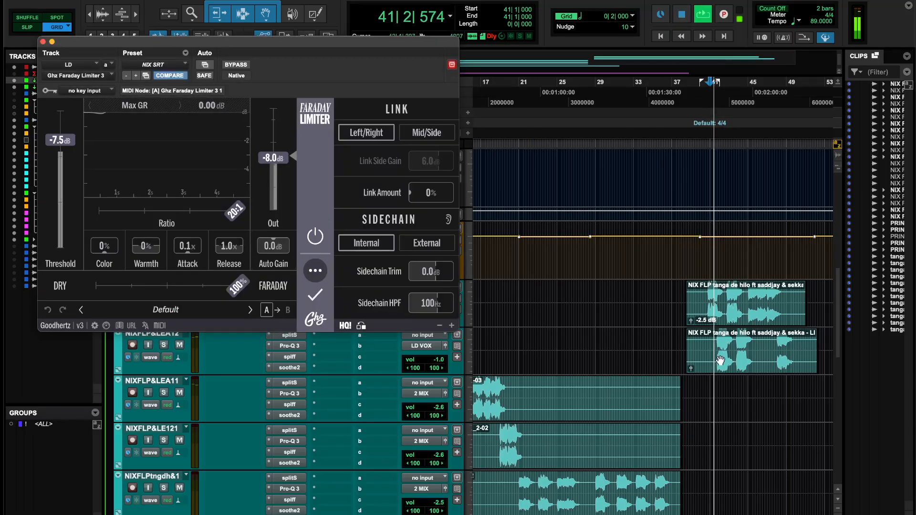
# Check the Faraday Limiter's gain reduction while the LEAD 1-02 and LEAD 1_2-01 clips play, then stop playback
pyautogui.scroll(2, 677, 334)
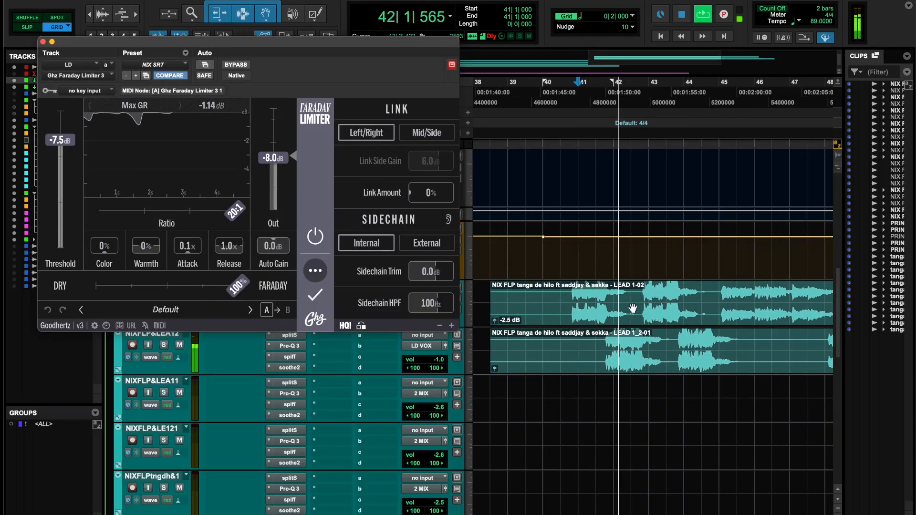
pyautogui.scroll(1, 633, 309)
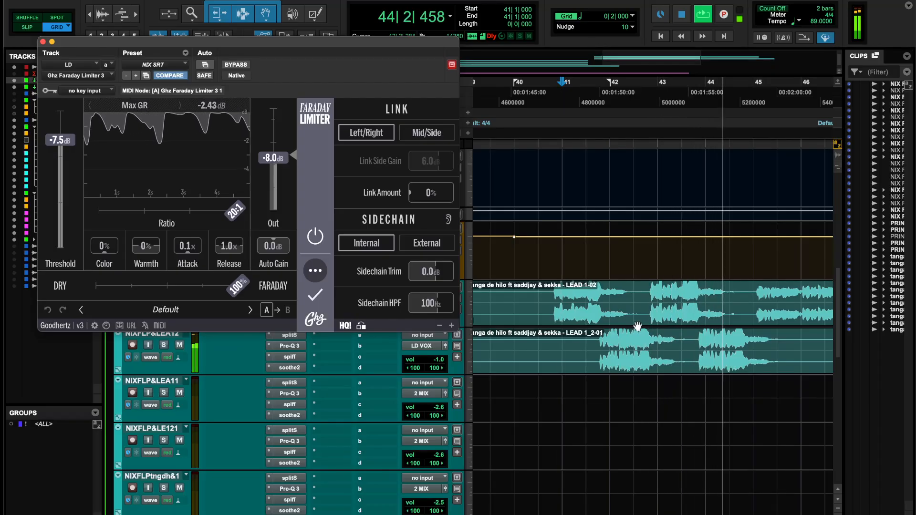
pyautogui.hscroll(2, 661, 343)
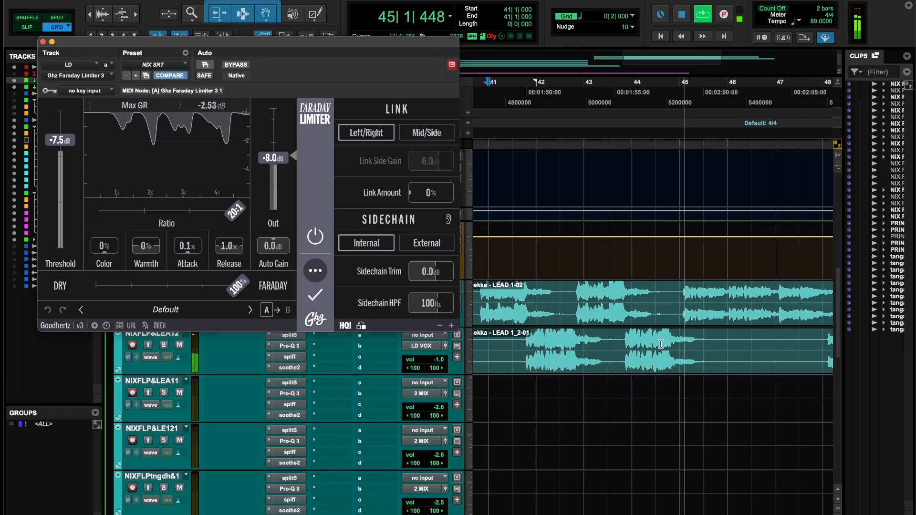
pyautogui.press('space')
# Close the Faraday Limiter and open the Spectre insert on the LD track
pyautogui.hscroll(-2, 660, 343)
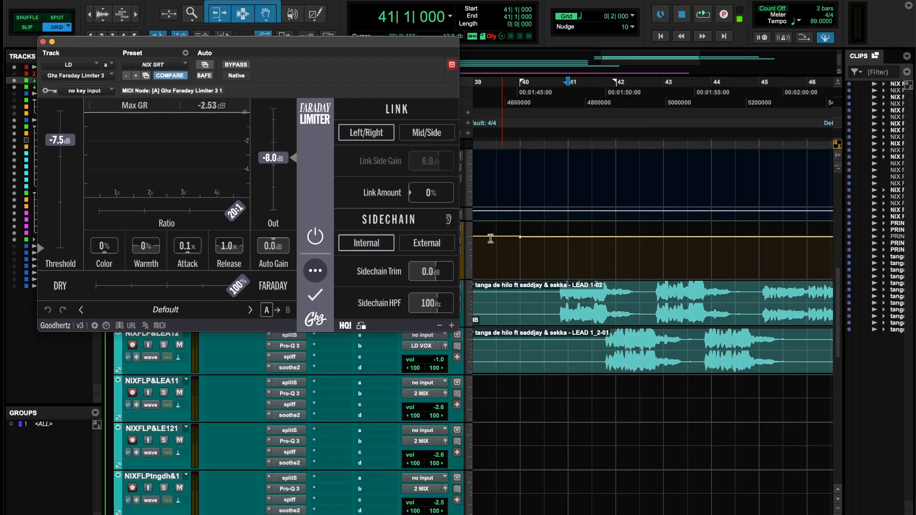
pyautogui.click(43, 42)
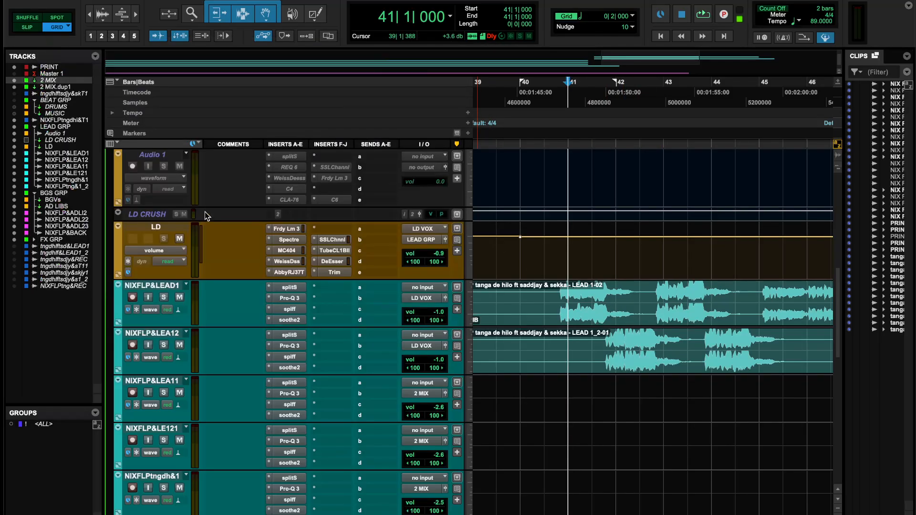
pyautogui.scroll(2, 219, 224)
pyautogui.click(295, 304)
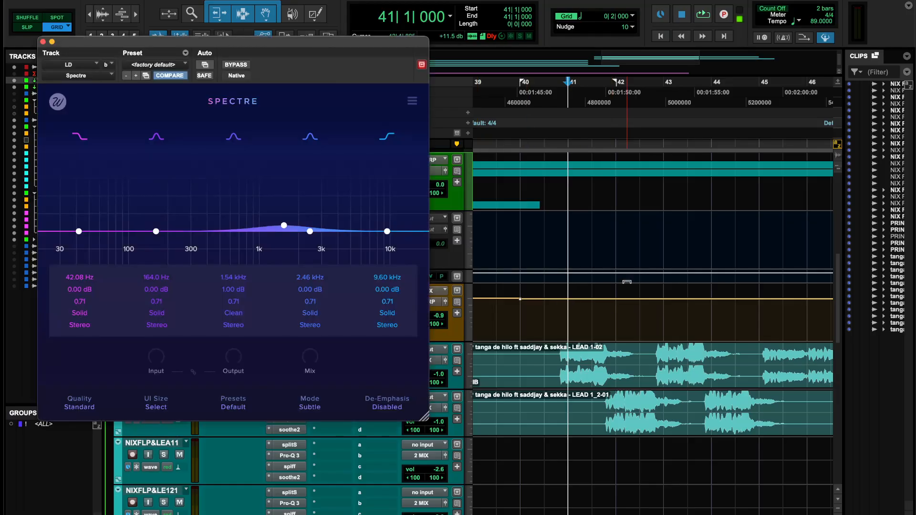
# Play the lead vocals from bar 41 with Spectre active on the LD track
pyautogui.scroll(2, 588, 267)
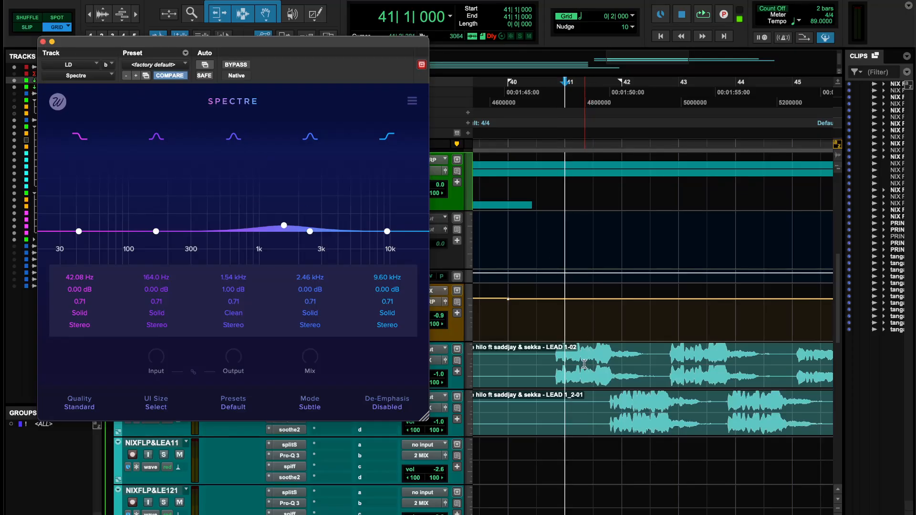
pyautogui.scroll(2, 581, 377)
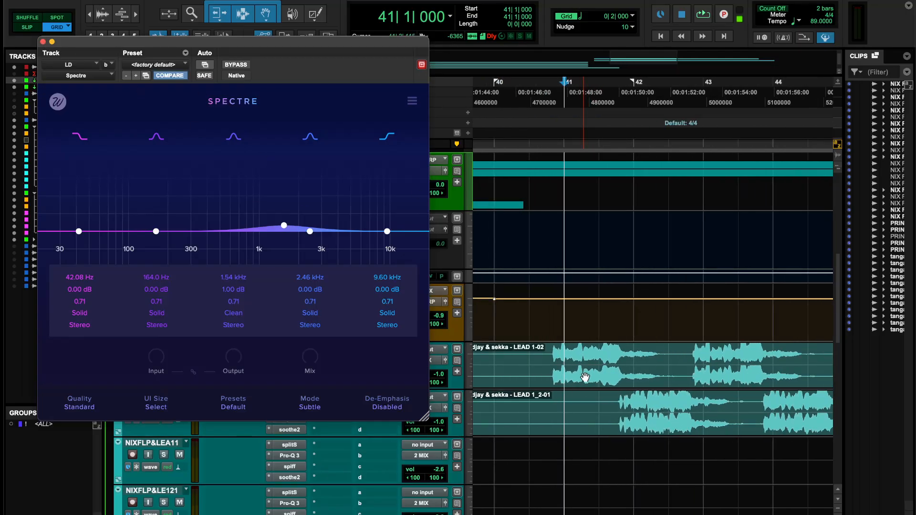
pyautogui.scroll(-3, 585, 377)
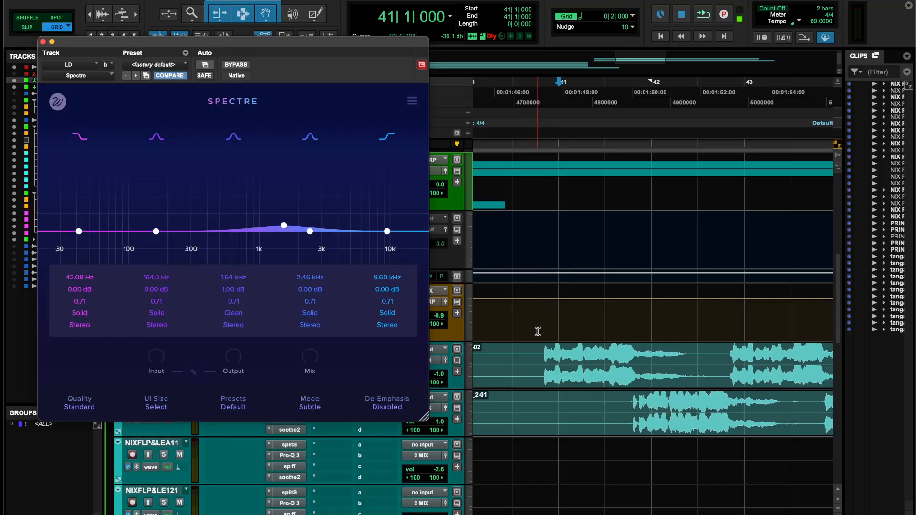
pyautogui.scroll(2, 537, 331)
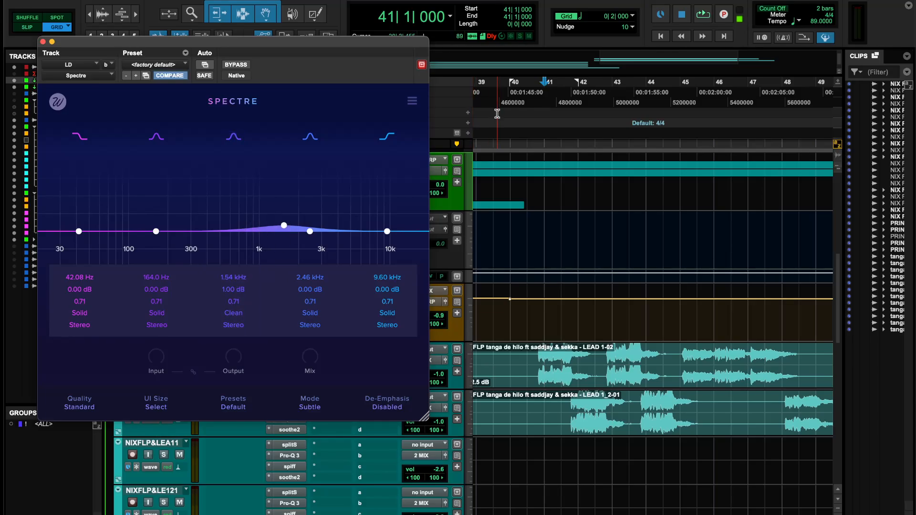
pyautogui.click(535, 90)
pyautogui.press('space')
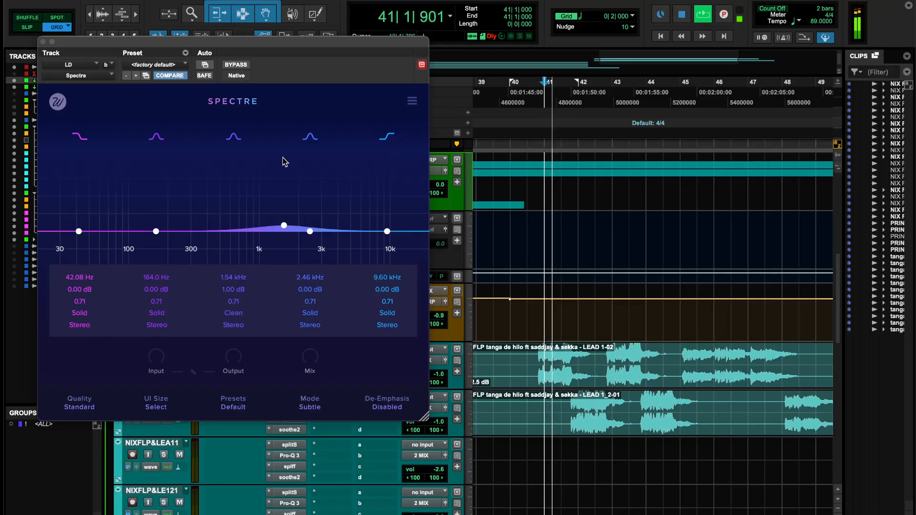
# Bypass Spectre on the LD track and replay the lead vocals from bar 41 for comparison
pyautogui.click(239, 65)
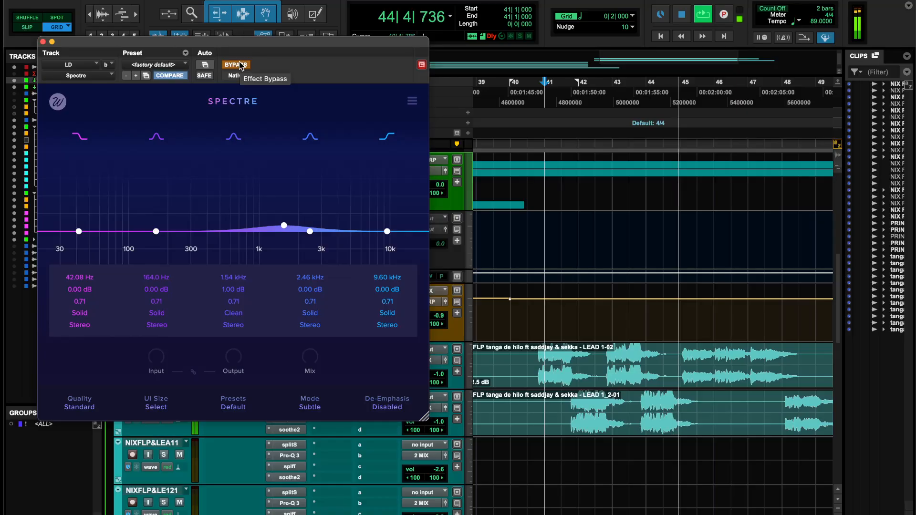
pyautogui.press('space')
pyautogui.press('space')
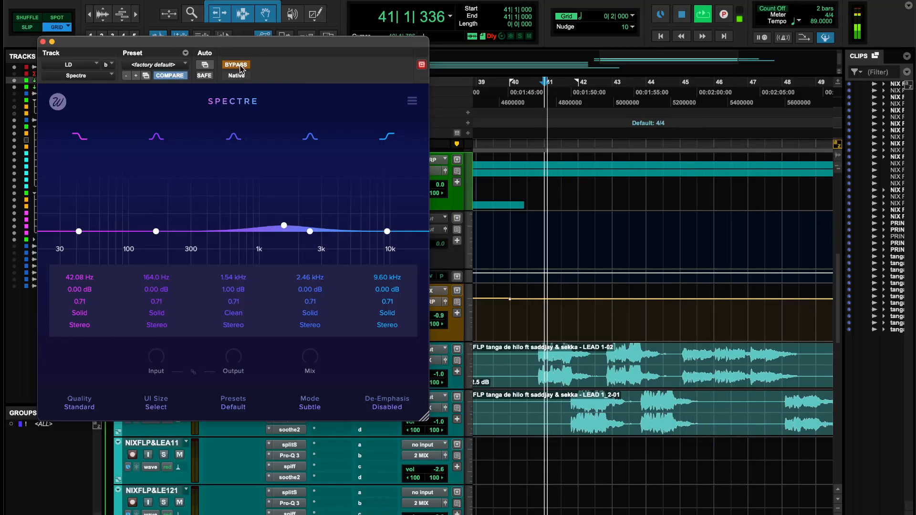
# Take Spectre out of bypass on the LD track and close its window
pyautogui.click(237, 65)
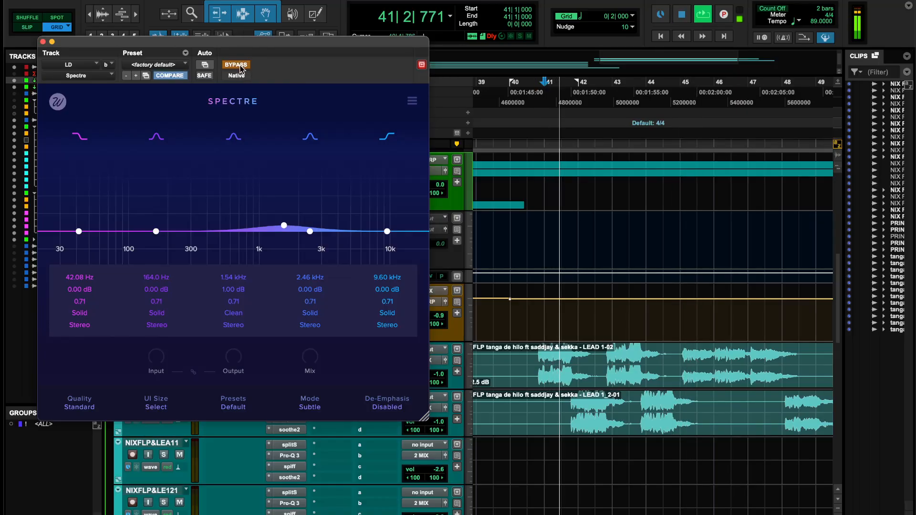
pyautogui.click(43, 42)
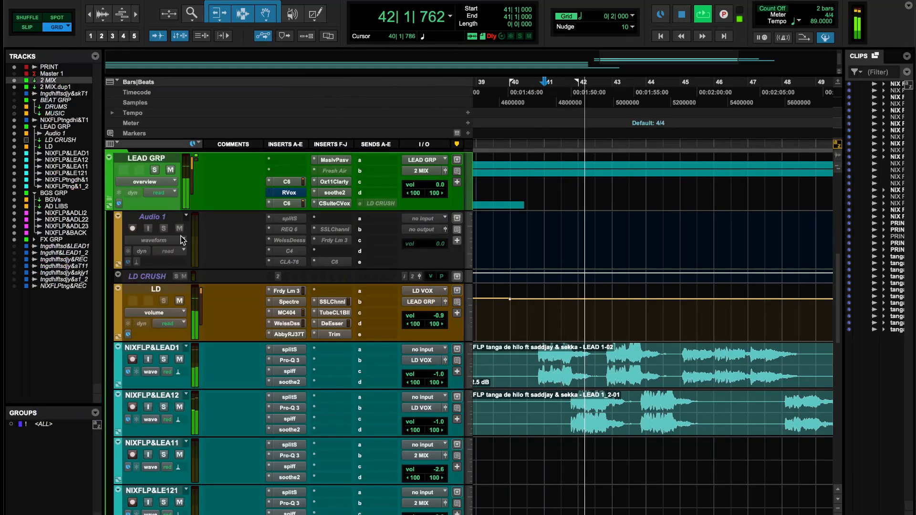
# Review the spiff mouth-click removal settings on the NIXFLP&LEAD1 track, stopping playback and closing the plugin
pyautogui.click(300, 372)
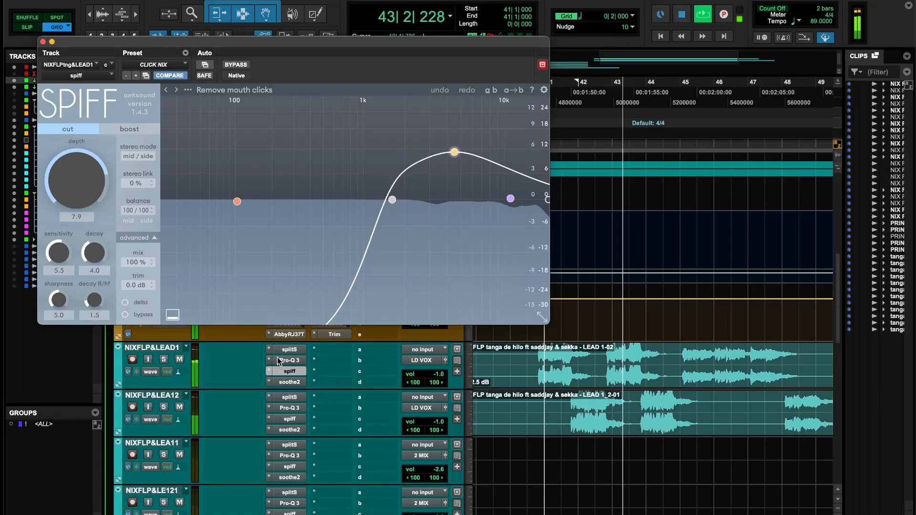
pyautogui.press('space')
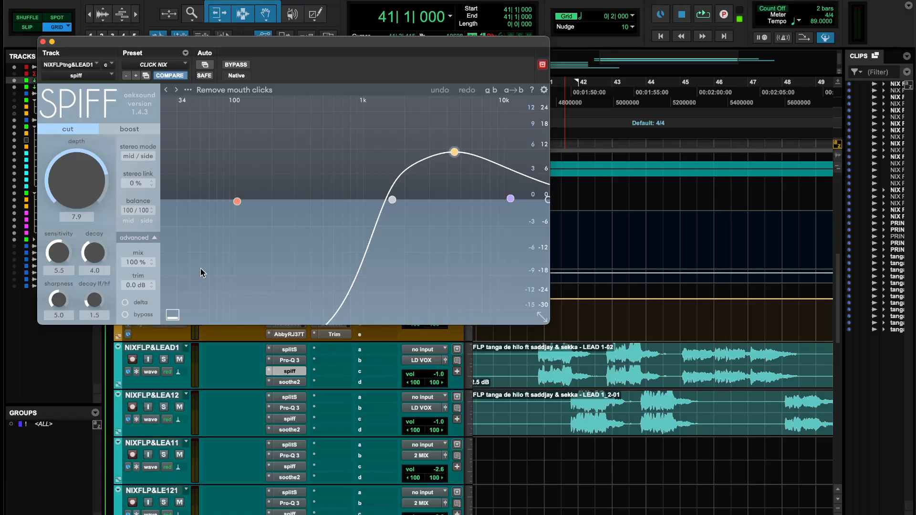
pyautogui.click(289, 372)
# Revisit the Spectre insert on the LD track and the spiff insert on NIXFLP&LEAD1 to compare their curves, closing each window
pyautogui.click(290, 302)
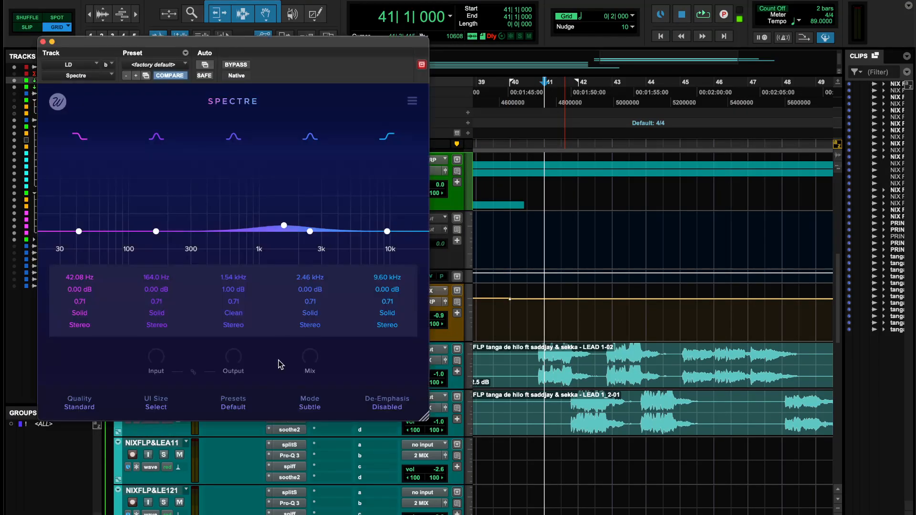
pyautogui.click(42, 42)
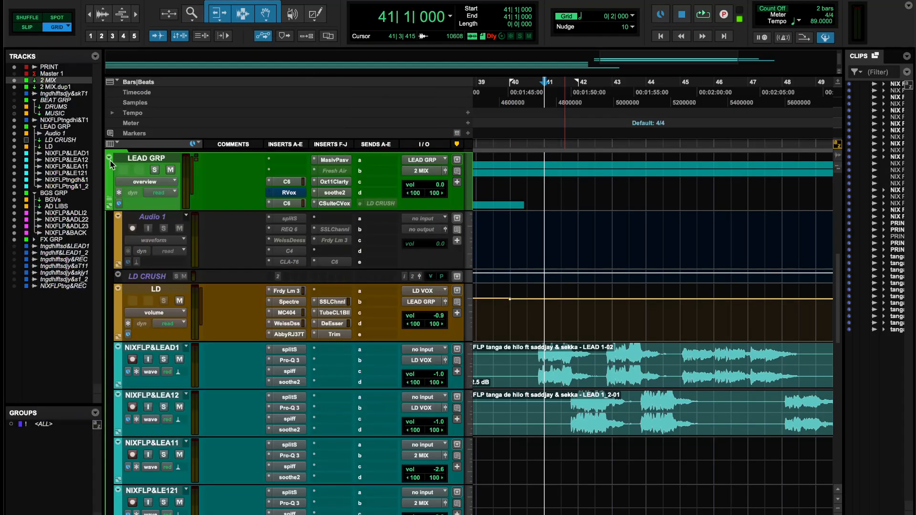
pyautogui.click(278, 371)
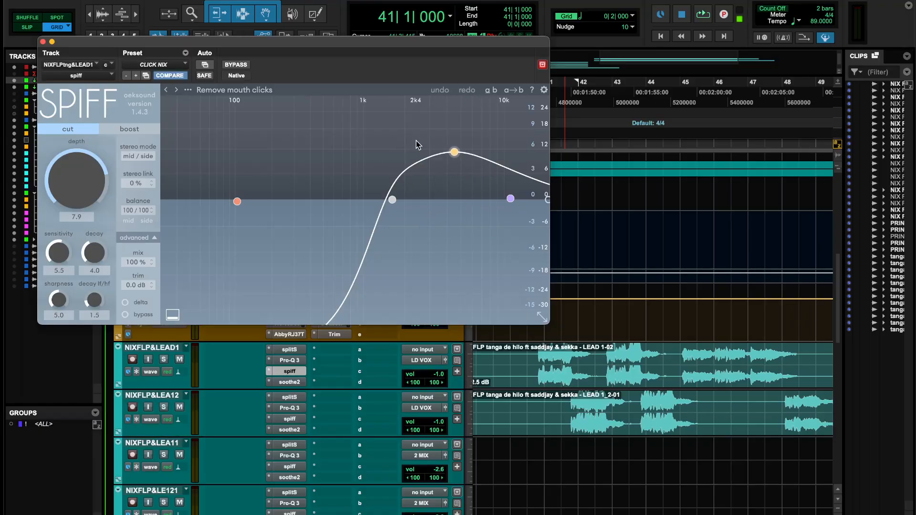
pyautogui.click(282, 375)
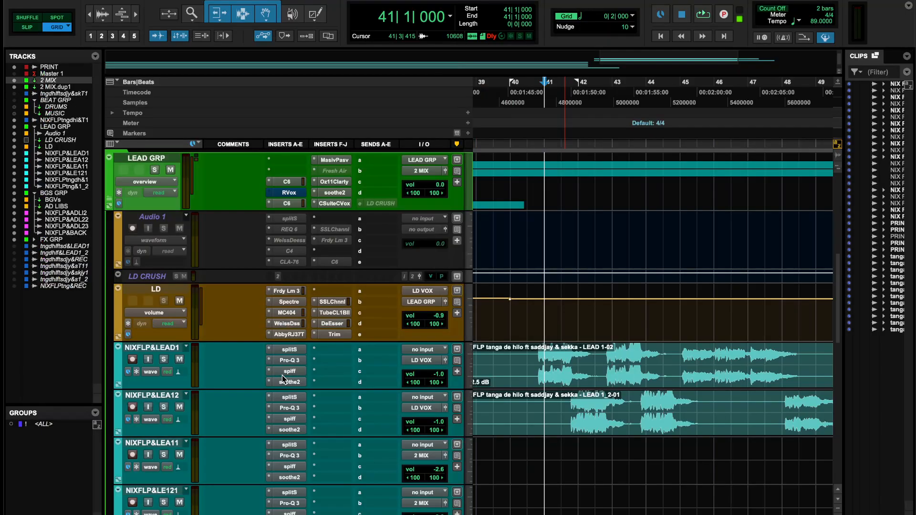
pyautogui.click(301, 301)
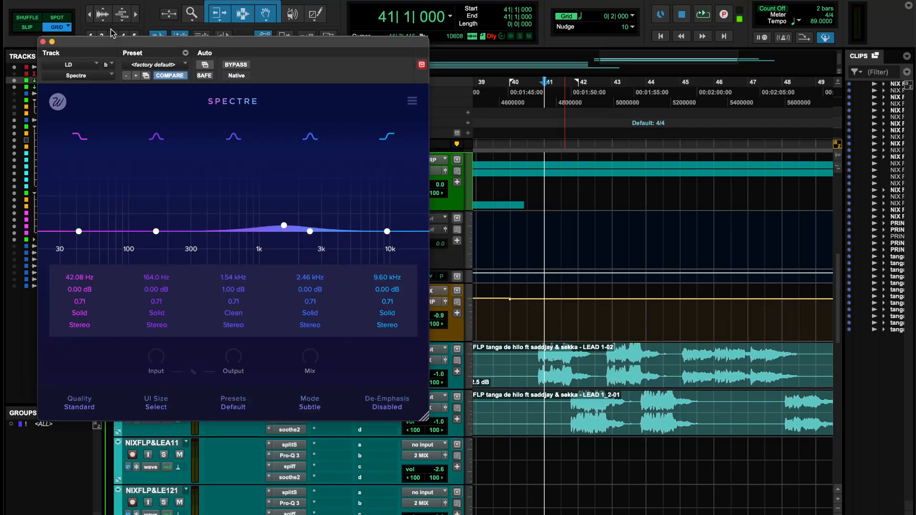
pyautogui.click(42, 42)
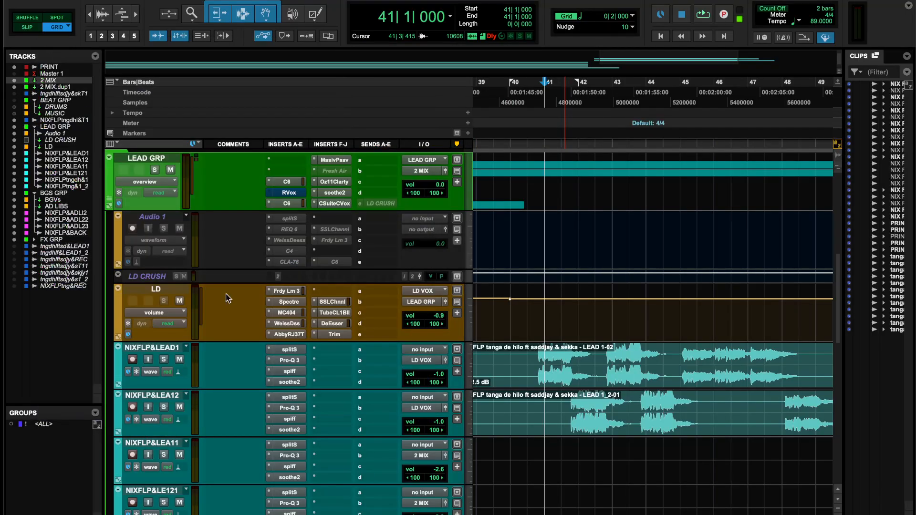
# Open MC404 on the LD track and play the lead vocals from 40|3|000 to check its multiband gain reduction, then stop
pyautogui.click(291, 311)
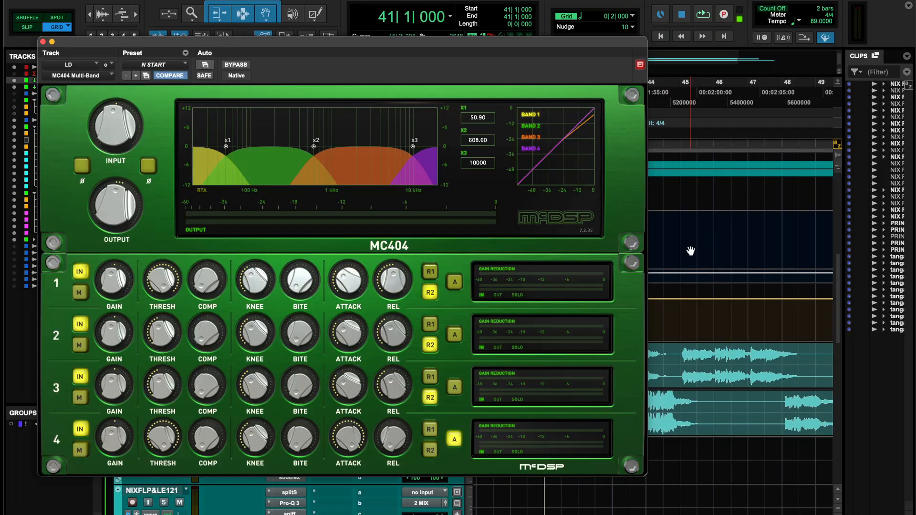
pyautogui.hscroll(-5, 691, 251)
pyautogui.moveTo(116, 205)
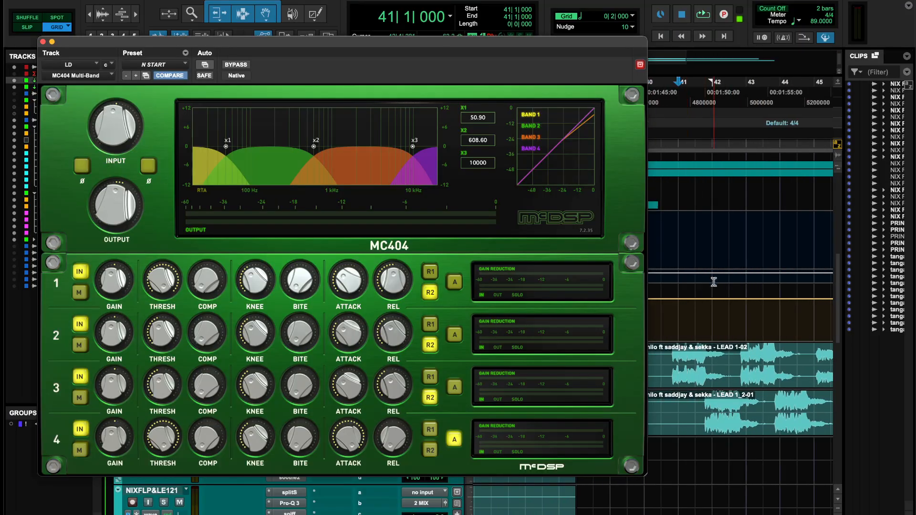
pyautogui.click(667, 99)
pyautogui.press('space')
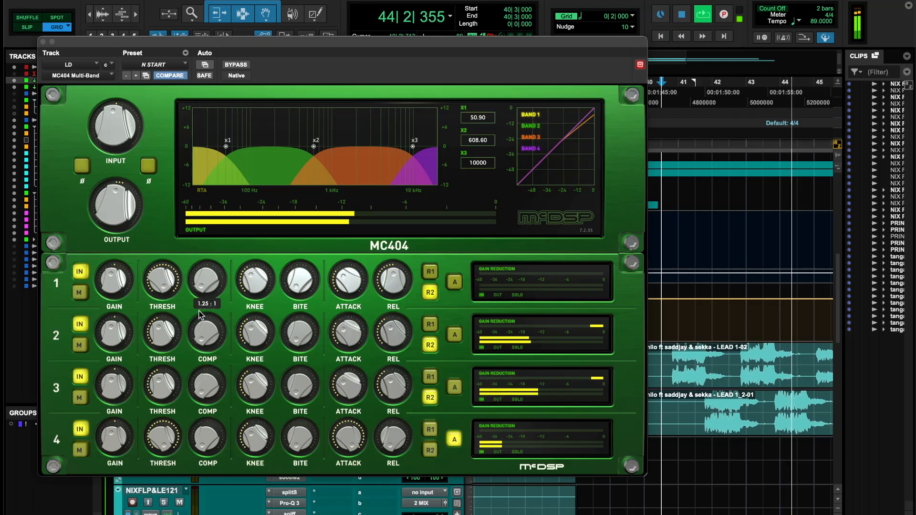
pyautogui.press('space')
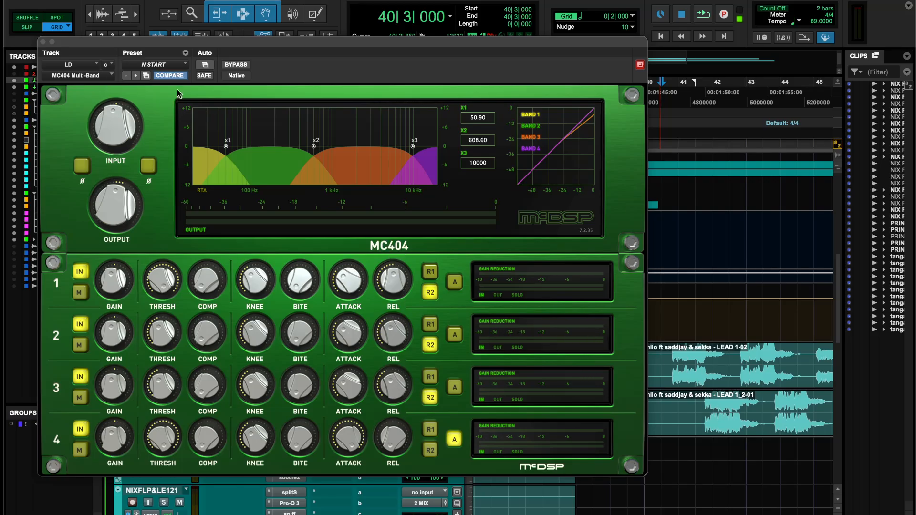
# Compare the playing lead vocals with MC404 bypassed and active, then close the plugin and stop playback
pyautogui.click(244, 66)
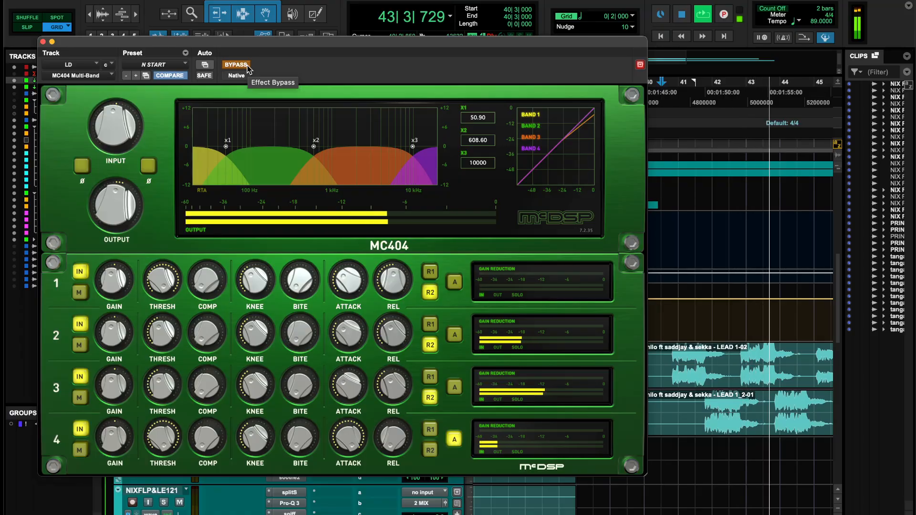
pyautogui.click(248, 67)
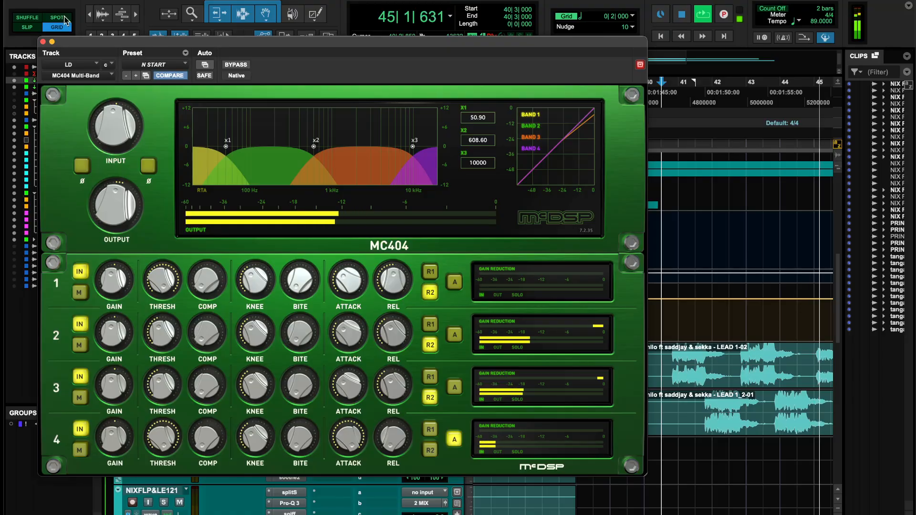
pyautogui.click(43, 42)
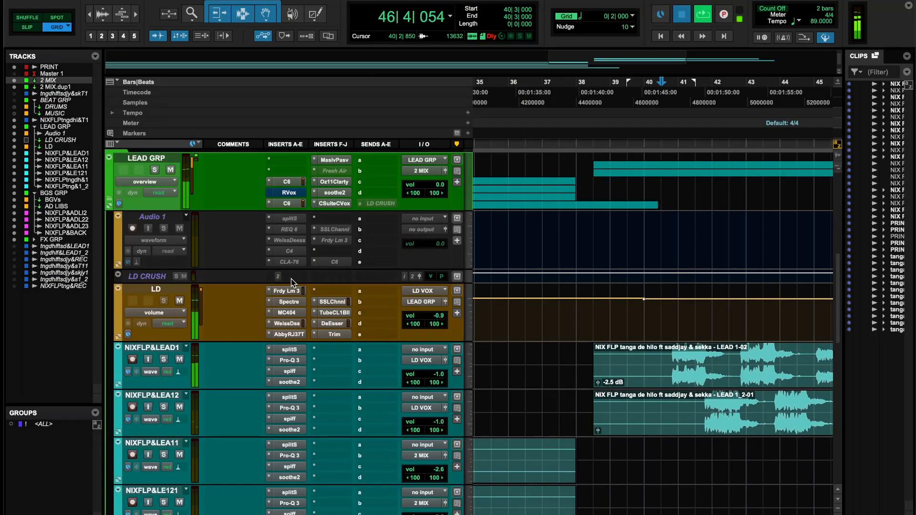
pyautogui.press('space')
# Review the Weiss Deess settings on the LD track, then replace its window with the Abbey Road J37 Tape insert
pyautogui.click(291, 324)
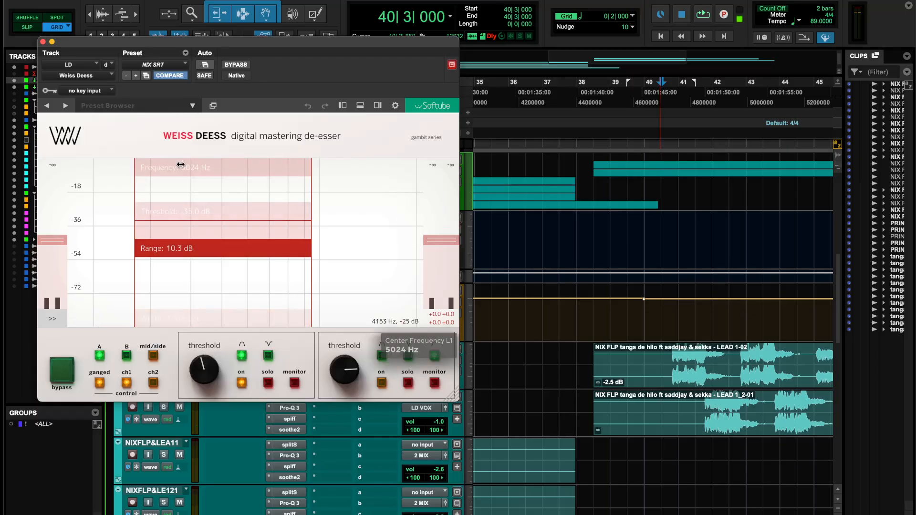
pyautogui.click(42, 42)
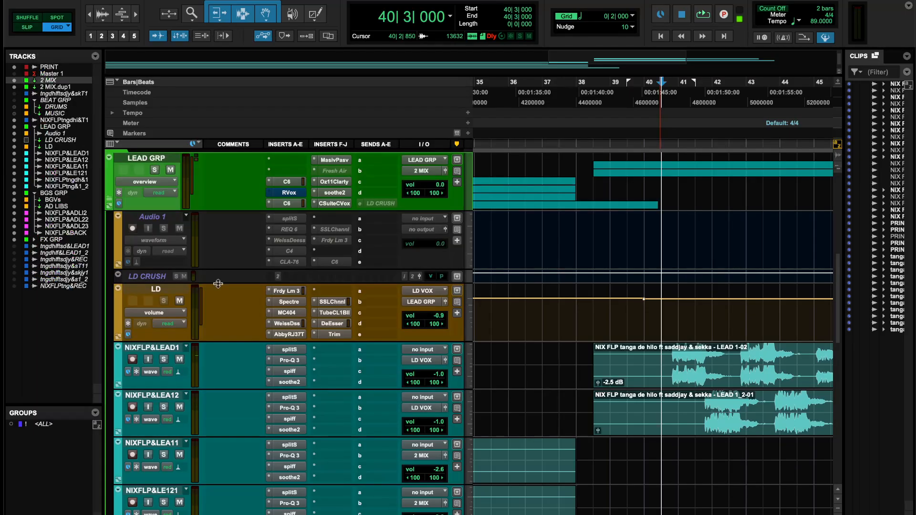
pyautogui.click(299, 336)
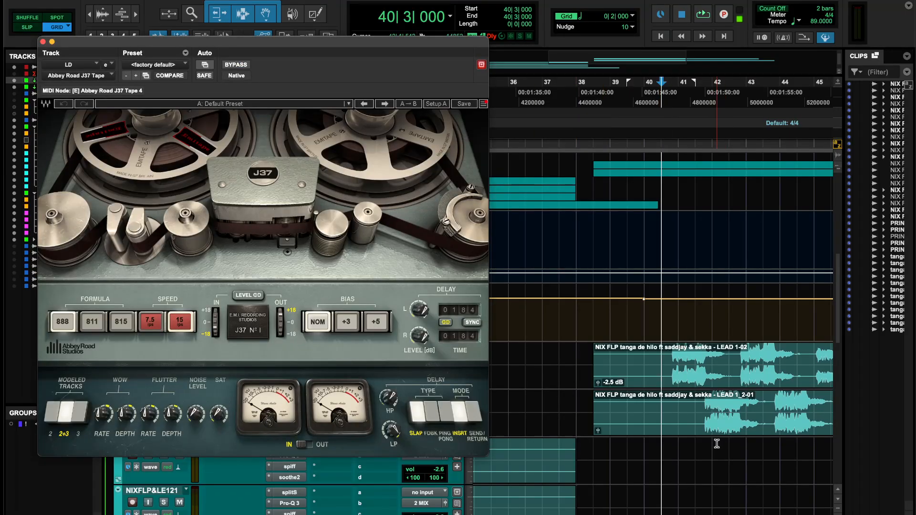
pyautogui.hscroll(5, 717, 444)
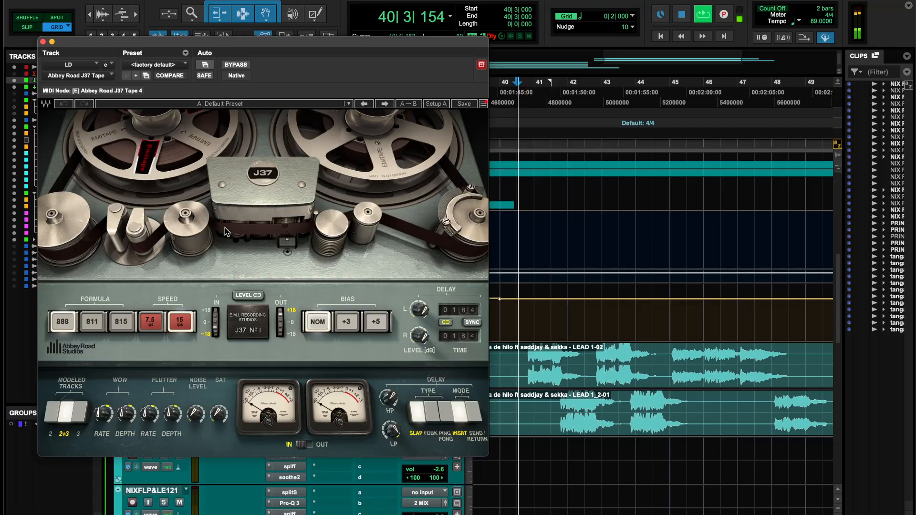
# Toggle the J37 Tape bypass twice during lead vocal playback to compare the sound, leave it active and stop playback
pyautogui.click(237, 65)
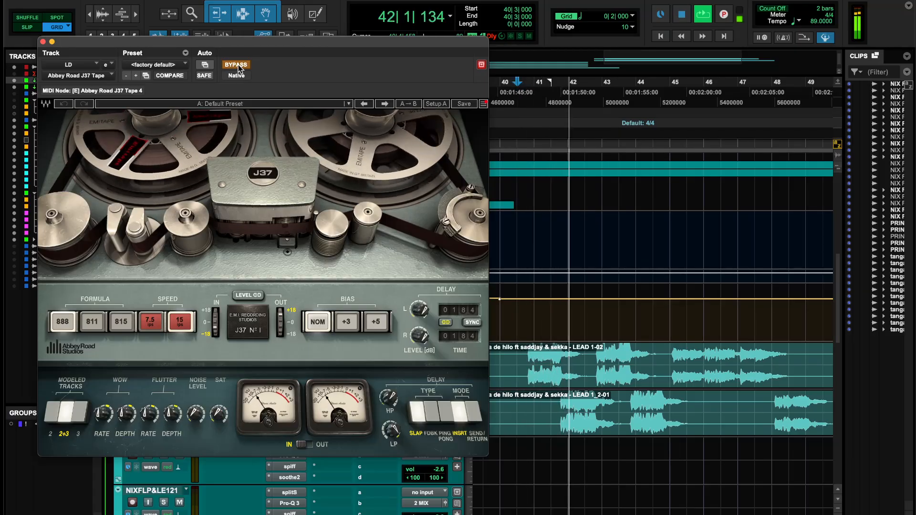
pyautogui.click(237, 65)
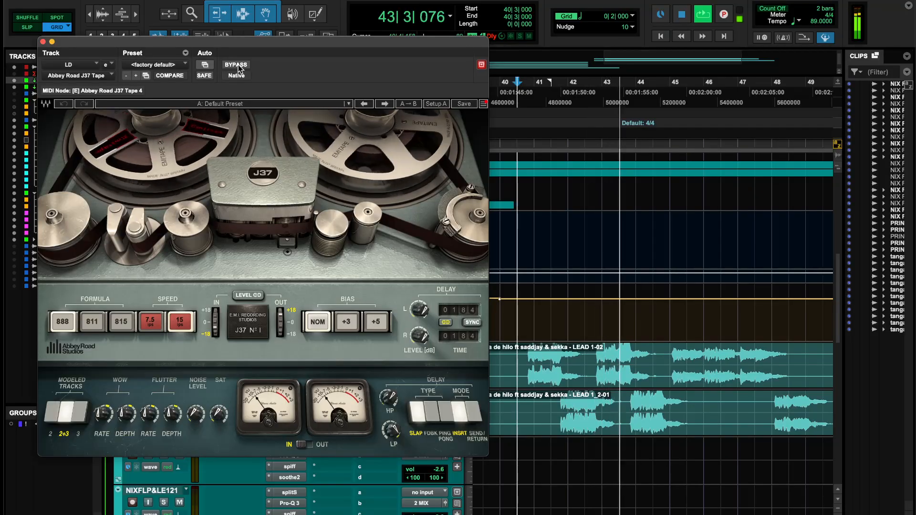
pyautogui.click(238, 65)
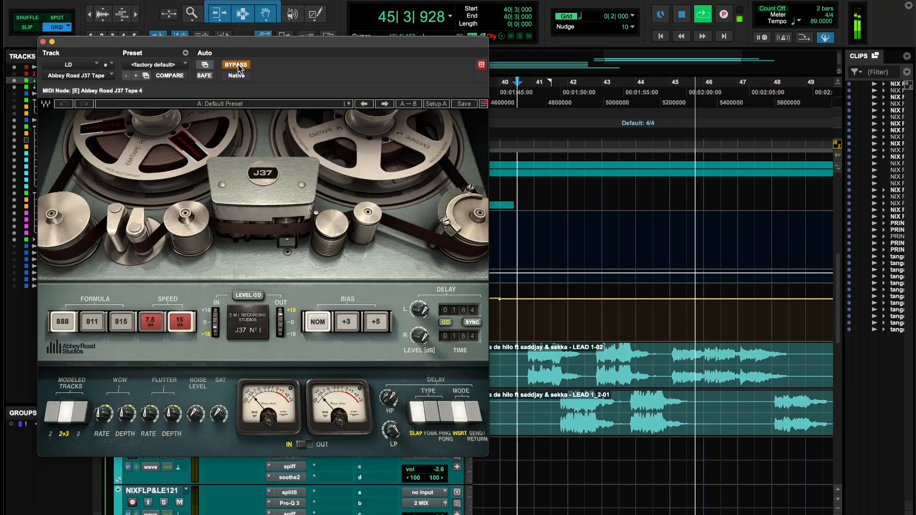
pyautogui.click(237, 65)
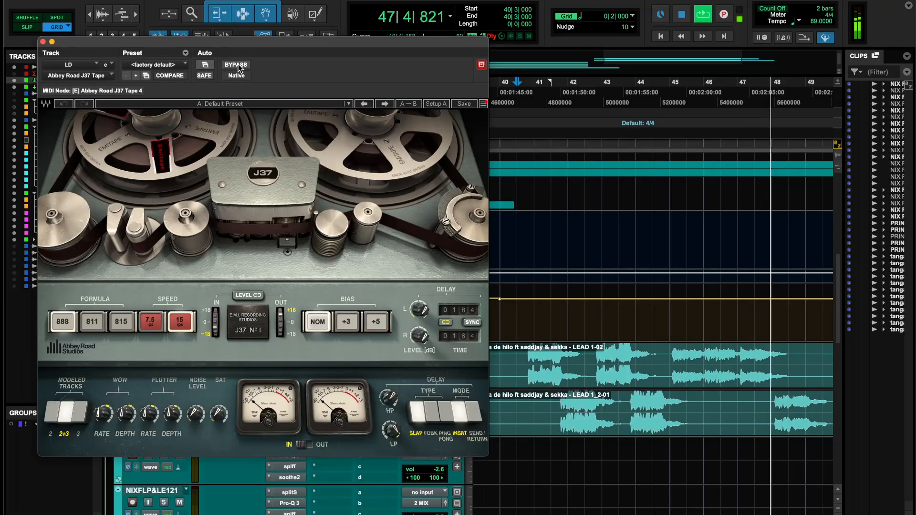
pyautogui.press('space')
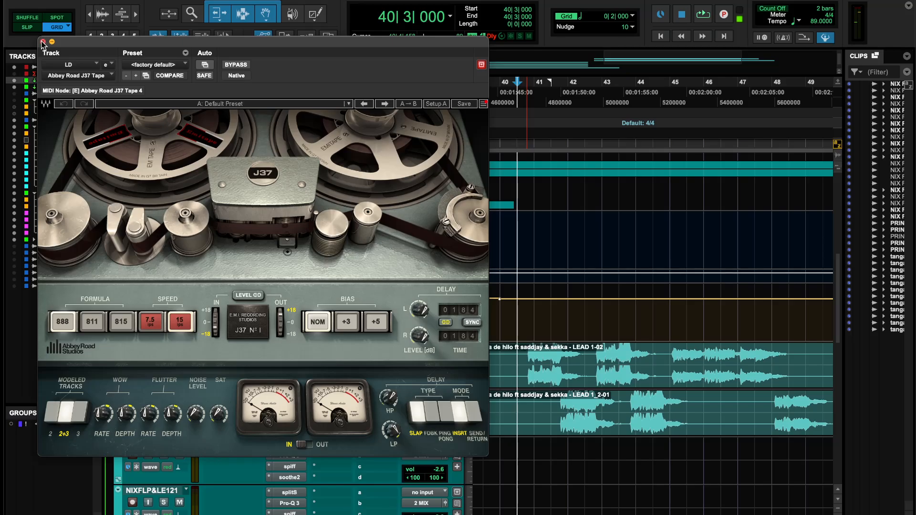
# Close the J37 Tape and open the SSLChannel insert on the LD track to review its EQ and dynamics settings
pyautogui.click(43, 42)
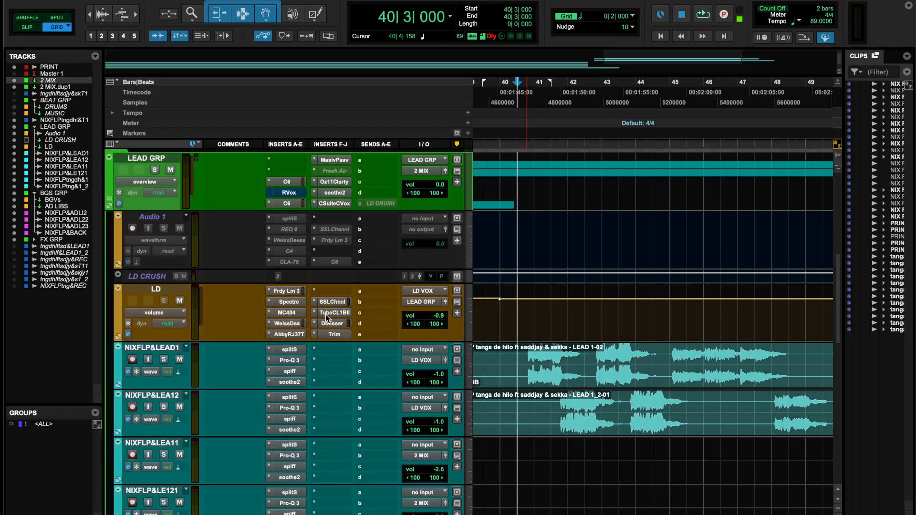
pyautogui.click(331, 302)
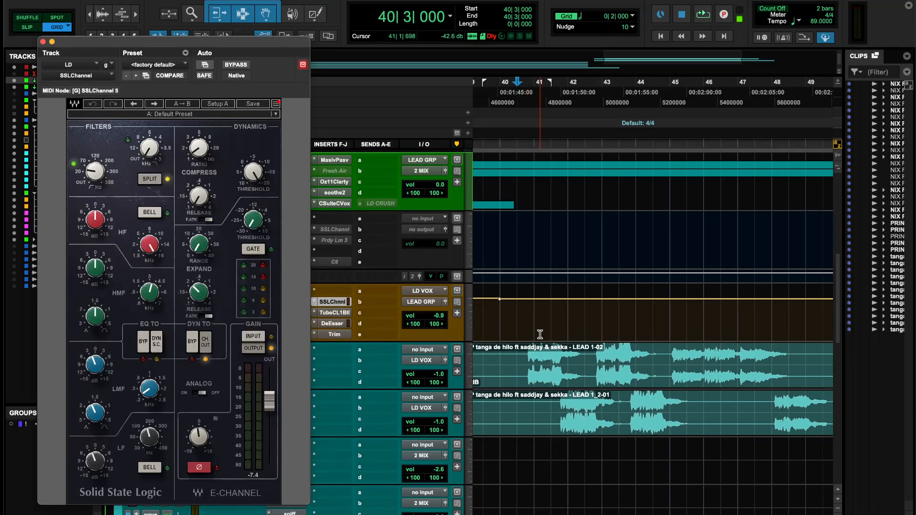
pyautogui.hscroll(-3, 539, 333)
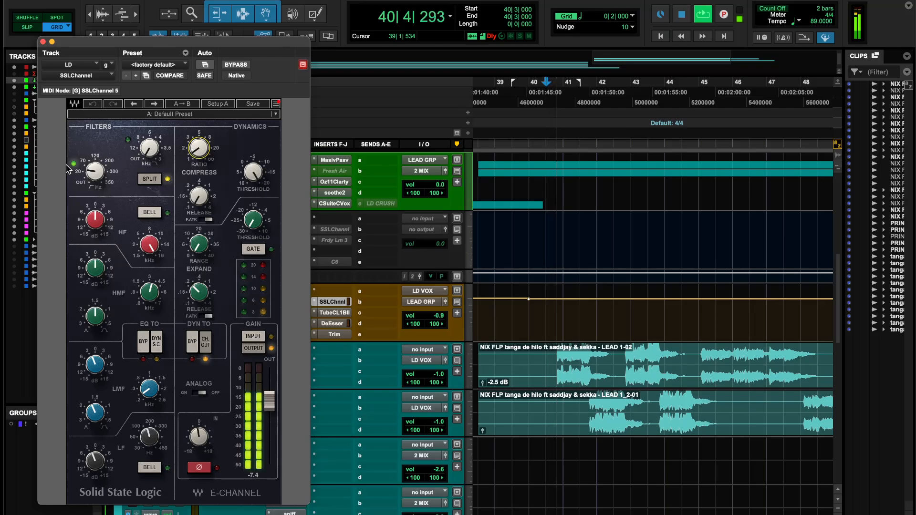
# Audition the lead vocals from 40|3|000 with SSLChannel bypassed, re-enable it for comparison and stop playback
pyautogui.click(235, 64)
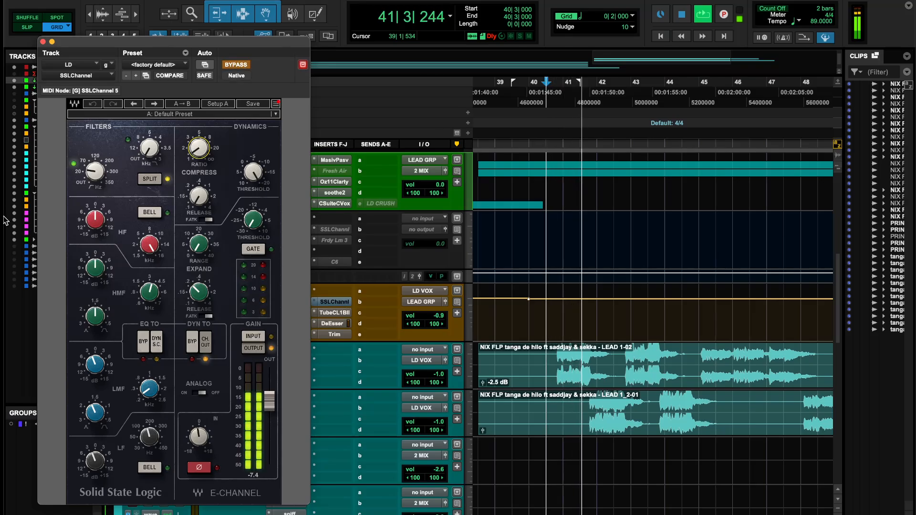
pyautogui.click(22, 364)
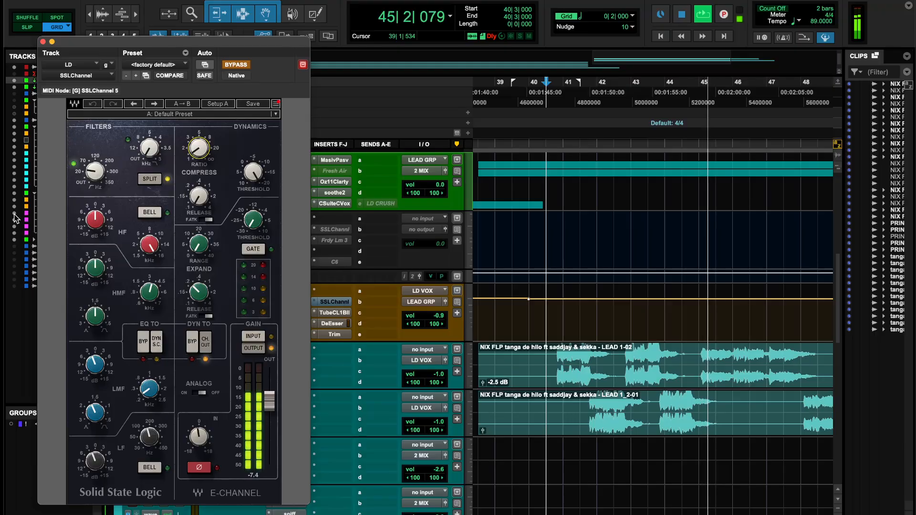
pyautogui.click(237, 64)
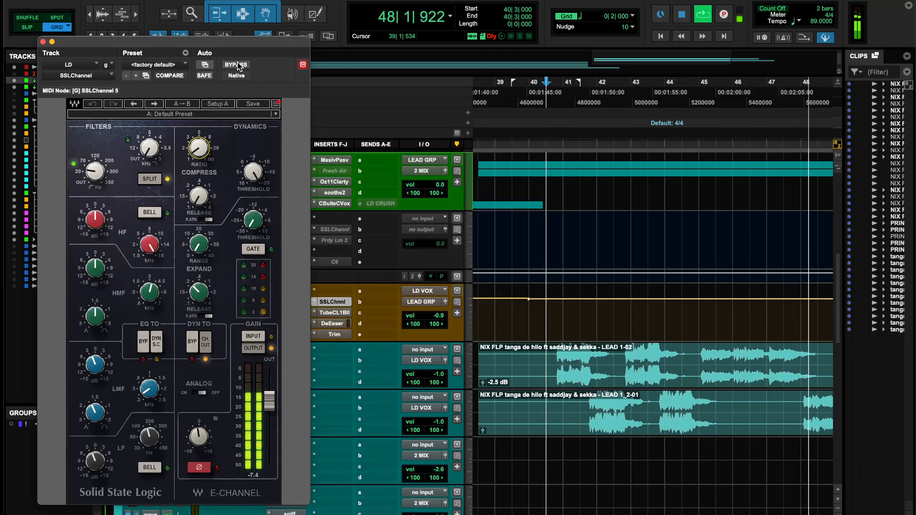
pyautogui.press('space')
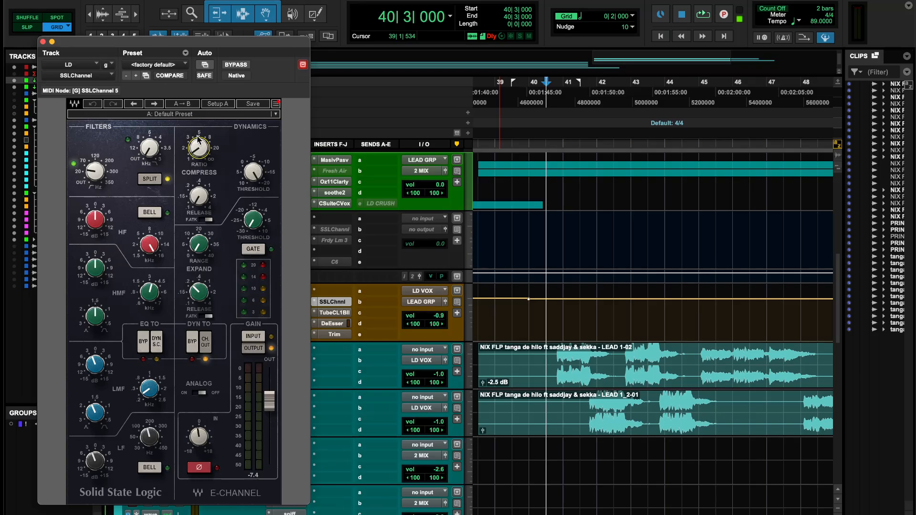
# Replay the lead vocals from 40|3|000 and briefly bypass SSLChannel again before switching it back on
pyautogui.press('space')
pyautogui.click(236, 65)
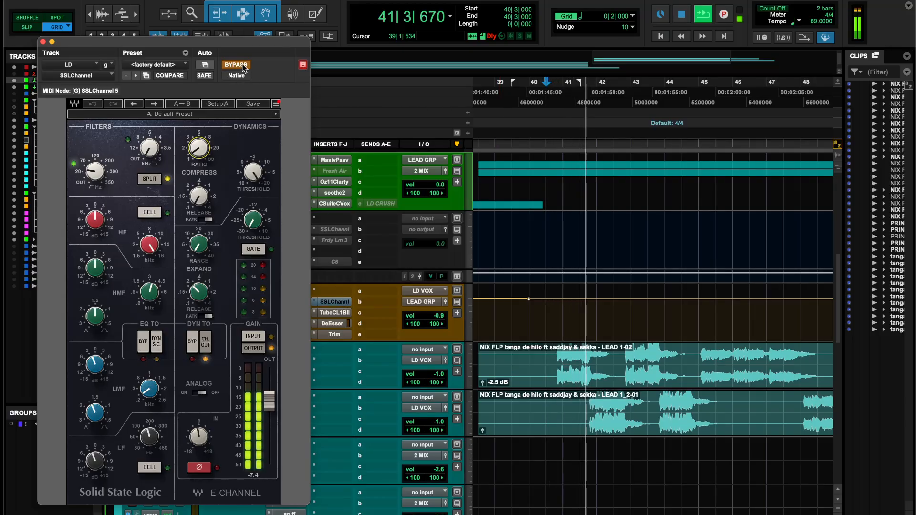
pyautogui.click(243, 68)
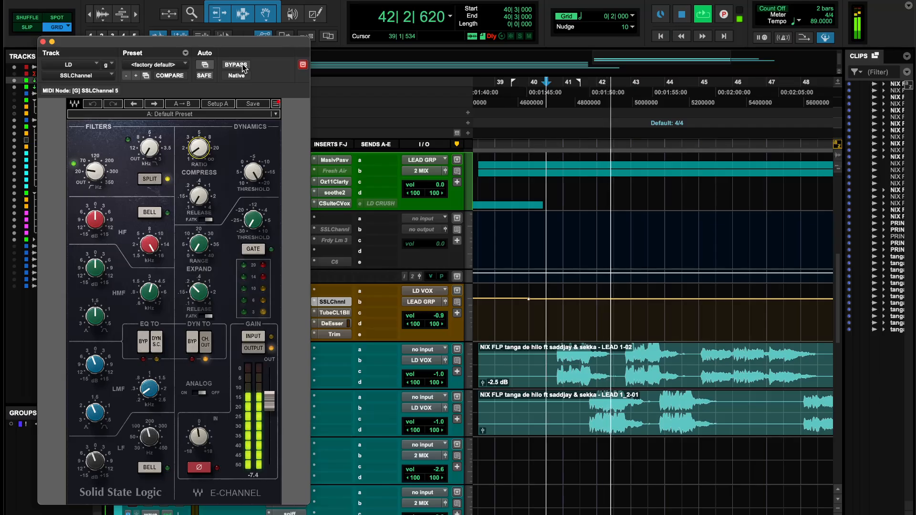
# Bypass SSLChannel once more during playback, re-enable it for comparison, close the plugin and stop playback
pyautogui.click(243, 68)
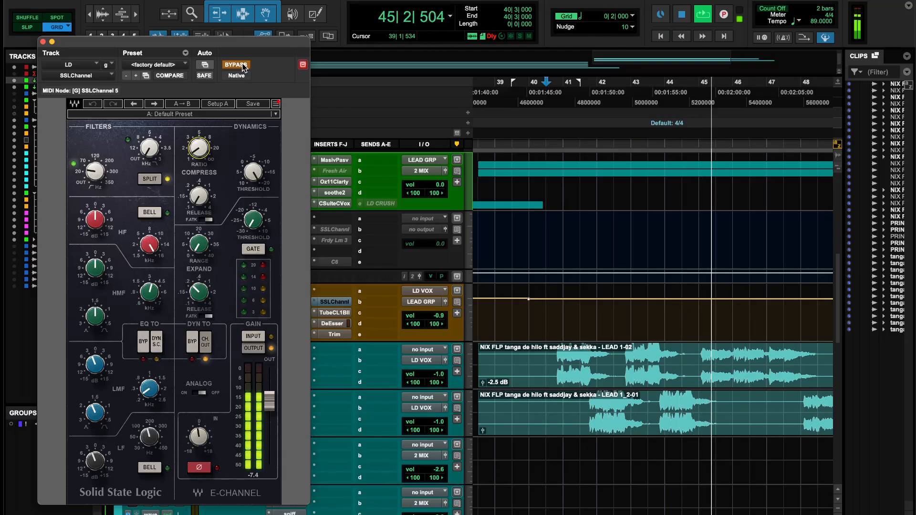
pyautogui.click(242, 65)
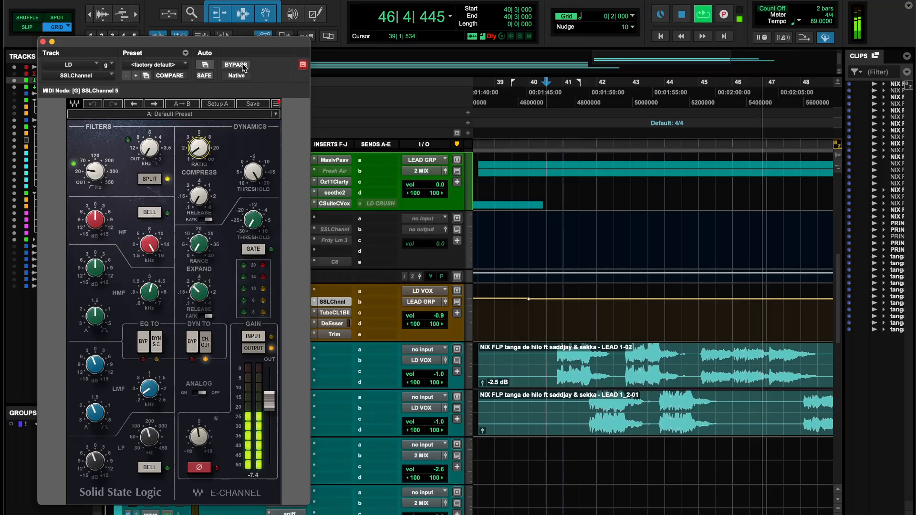
pyautogui.click(43, 42)
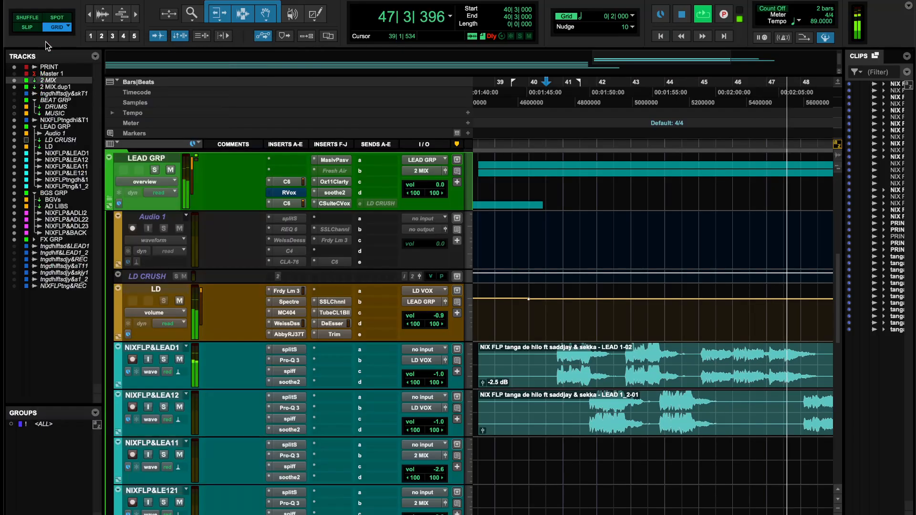
pyautogui.press('space')
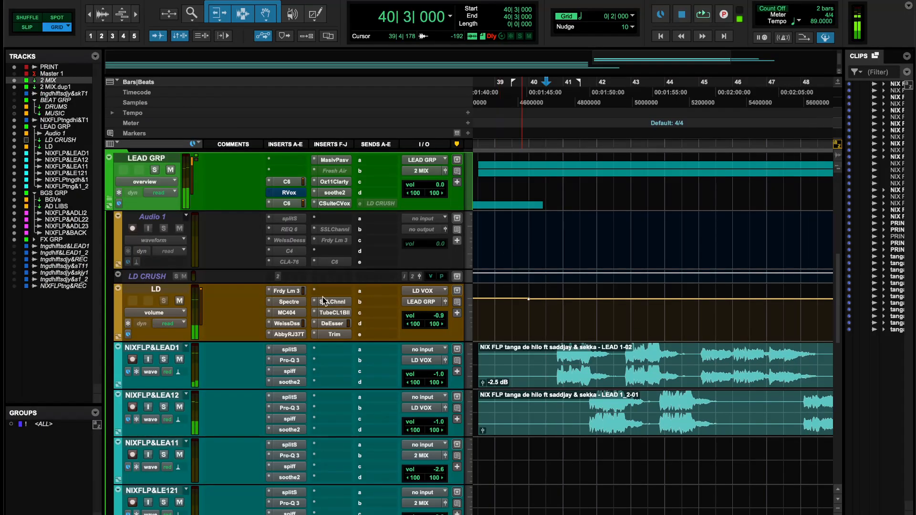
# Open the Tube-Tech CL 1B insert on the LD track and A/B its compression against bypass during playback from 40|3|000
pyautogui.click(329, 313)
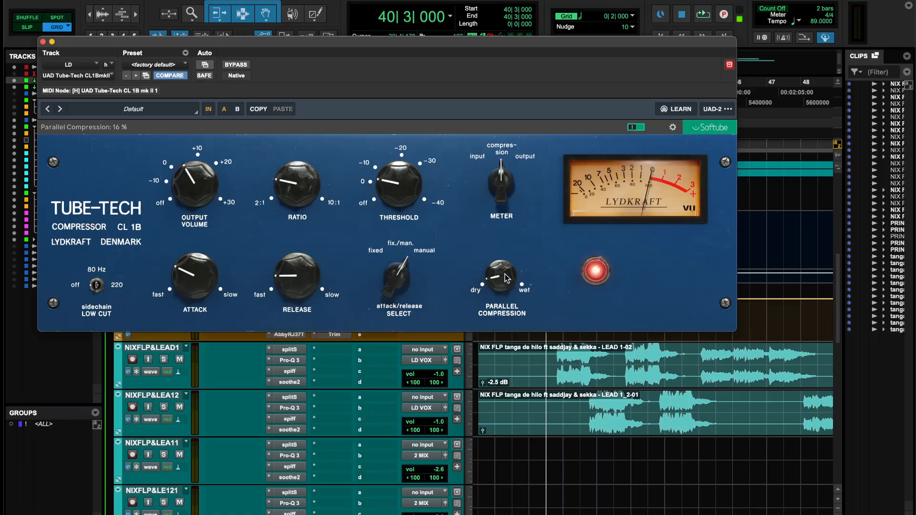
pyautogui.press('space')
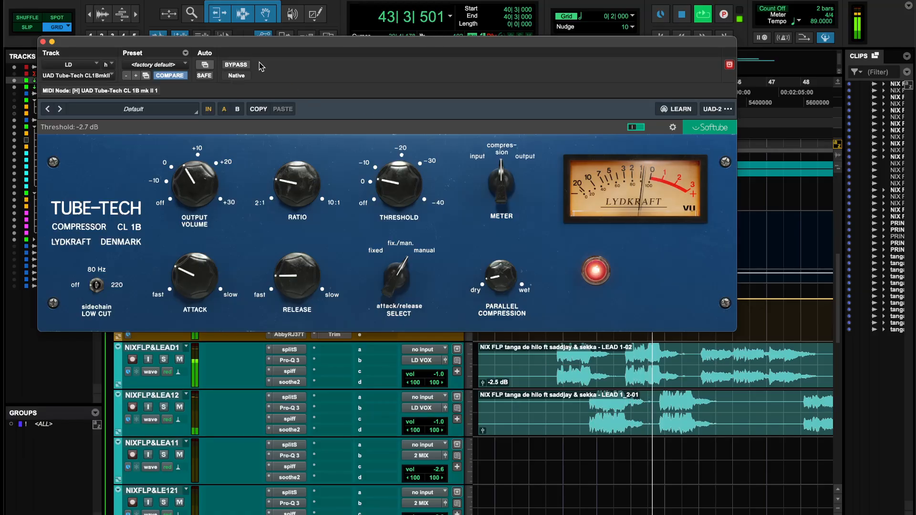
pyautogui.click(239, 67)
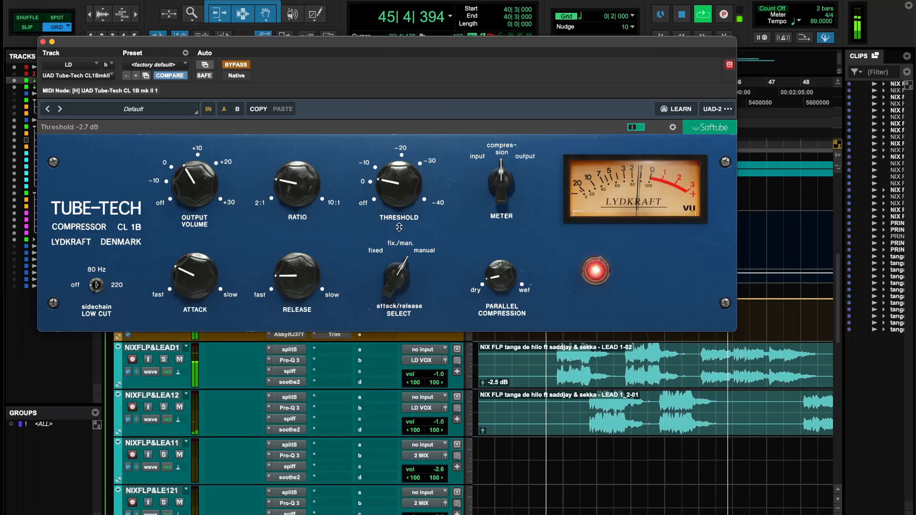
pyautogui.click(246, 67)
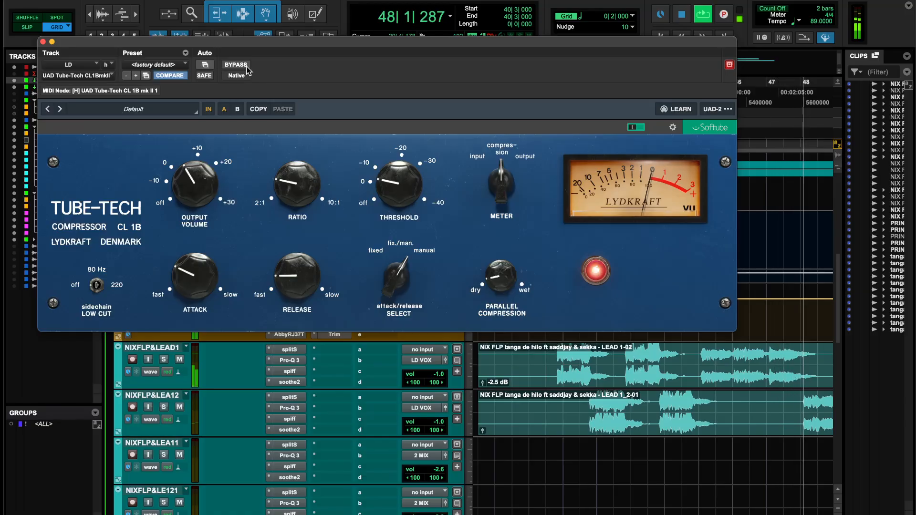
# Replay the lead vocals from 40|3|000 with the Tube-Tech CL 1B bypassed, re-enable it, close it and stop playback
pyautogui.press('space')
pyautogui.press('space')
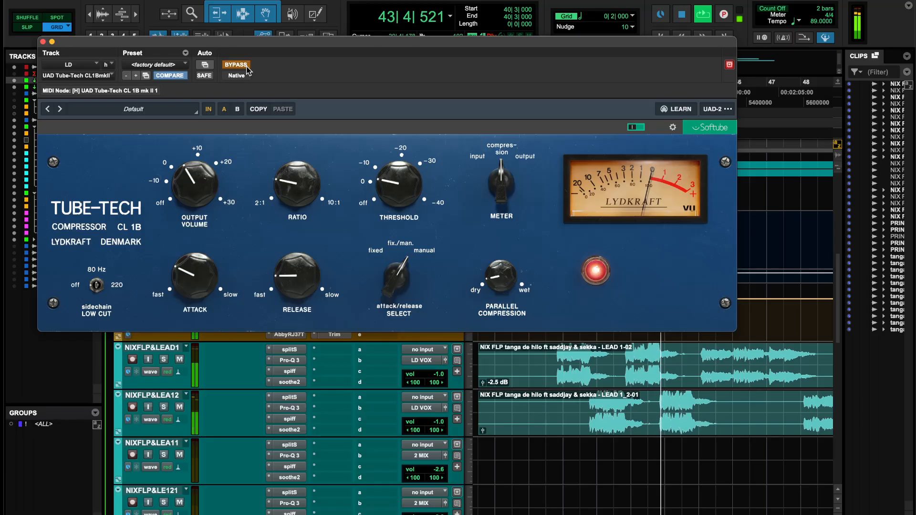
pyautogui.click(247, 68)
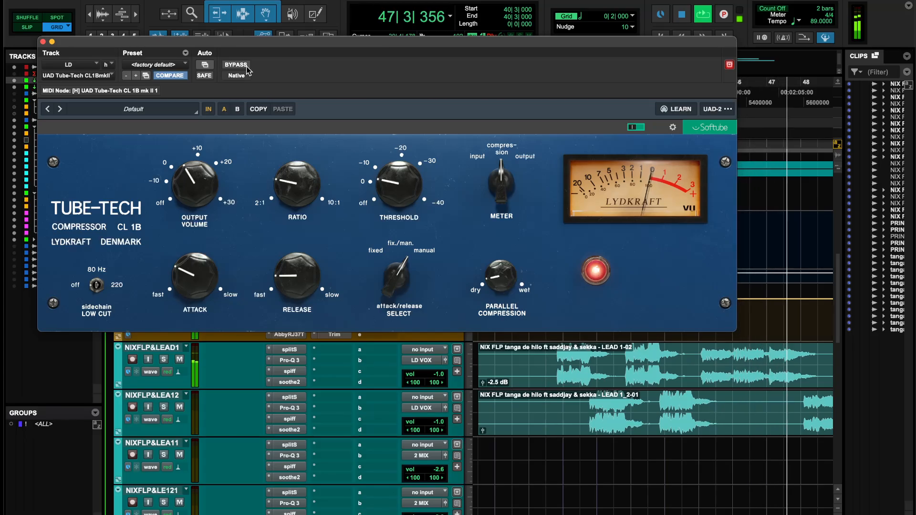
pyautogui.click(42, 42)
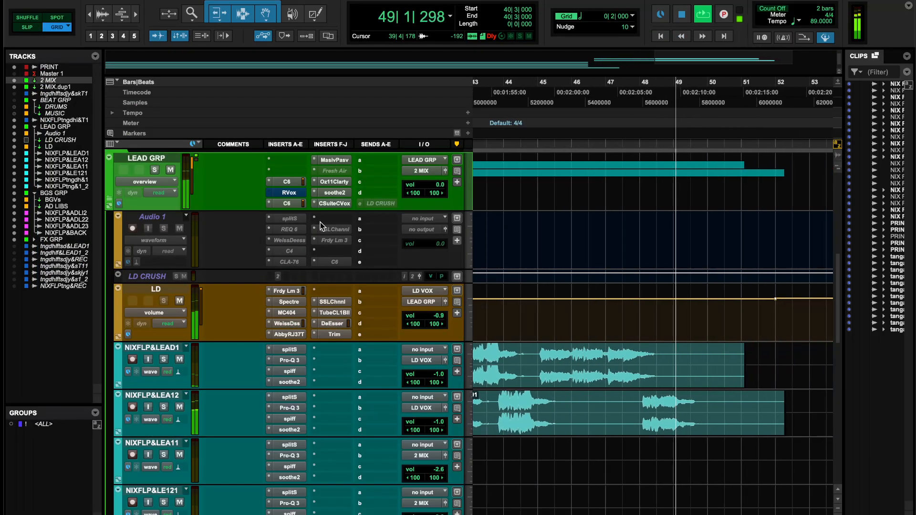
pyautogui.scroll(5, 320, 222)
pyautogui.press('space')
# Open the first C6 insert on the LEAD GRP track to review its multiband compression settings
pyautogui.scroll(-8, 354, 282)
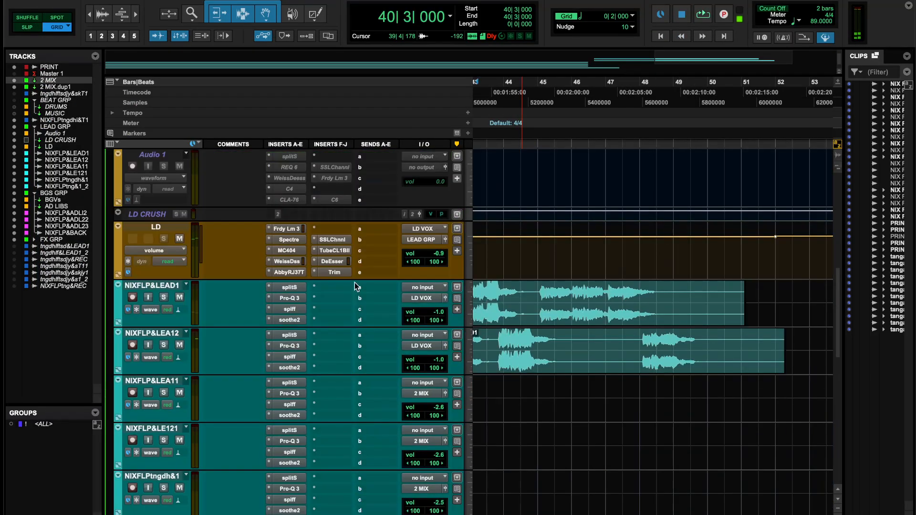
pyautogui.scroll(4, 353, 282)
pyautogui.click(290, 229)
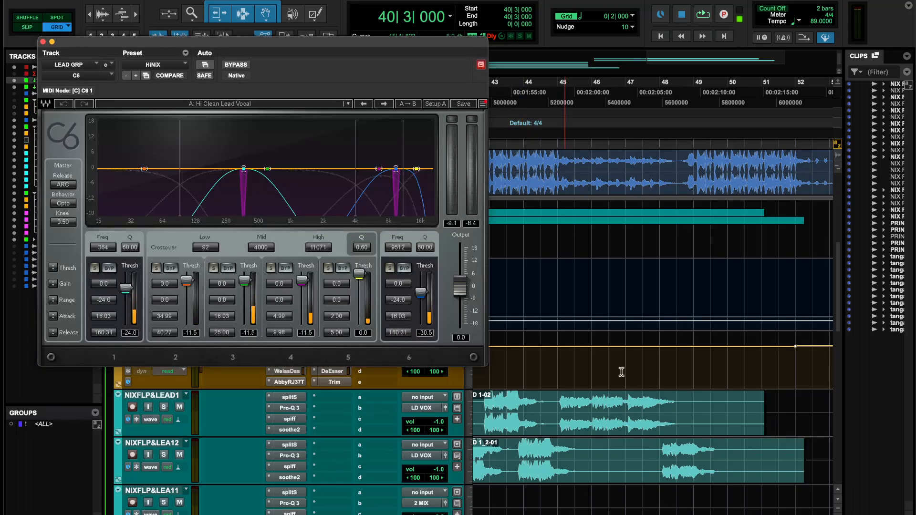
pyautogui.press('space')
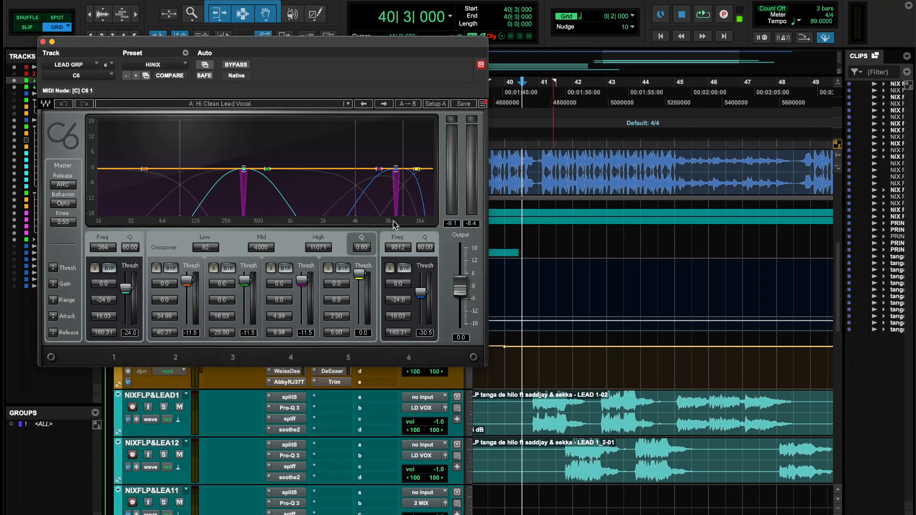
pyautogui.click(43, 42)
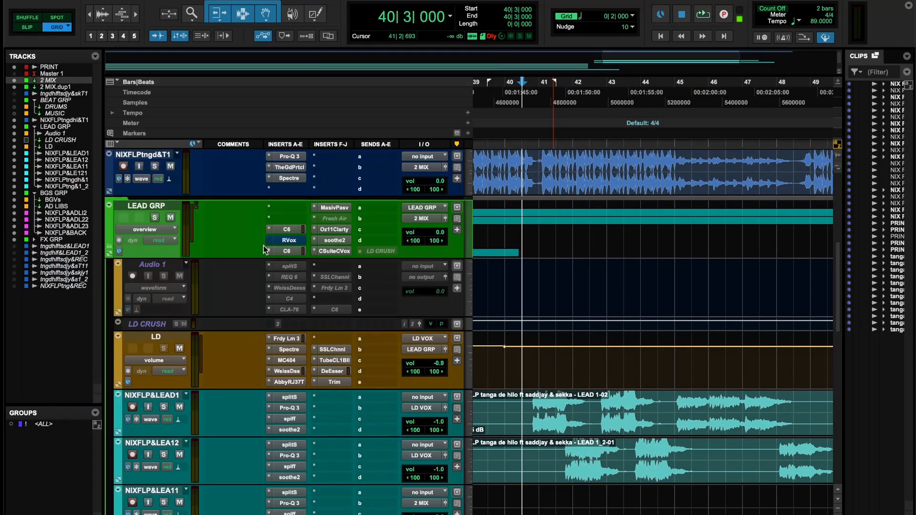
pyautogui.click(288, 231)
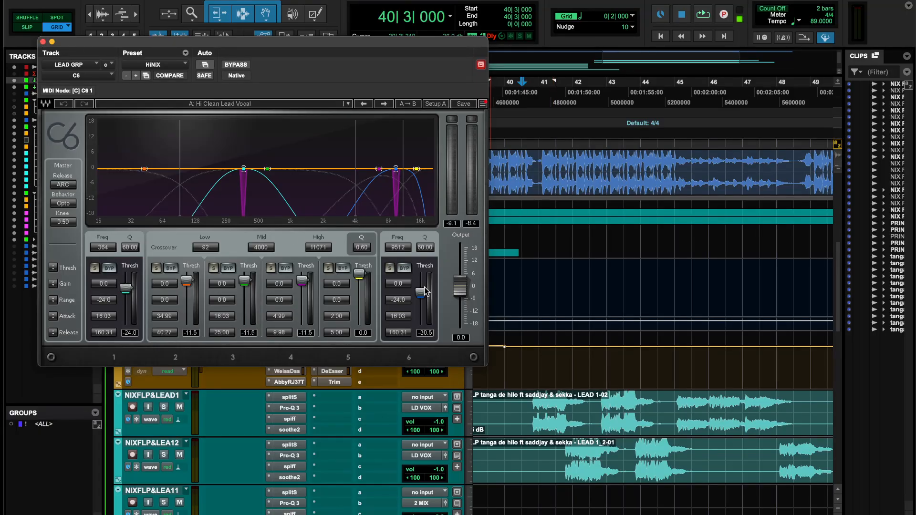
# Solo the C6's 9512 Hz band during playback to hear what it reduces, stop playback and unsolo the band
pyautogui.press('space')
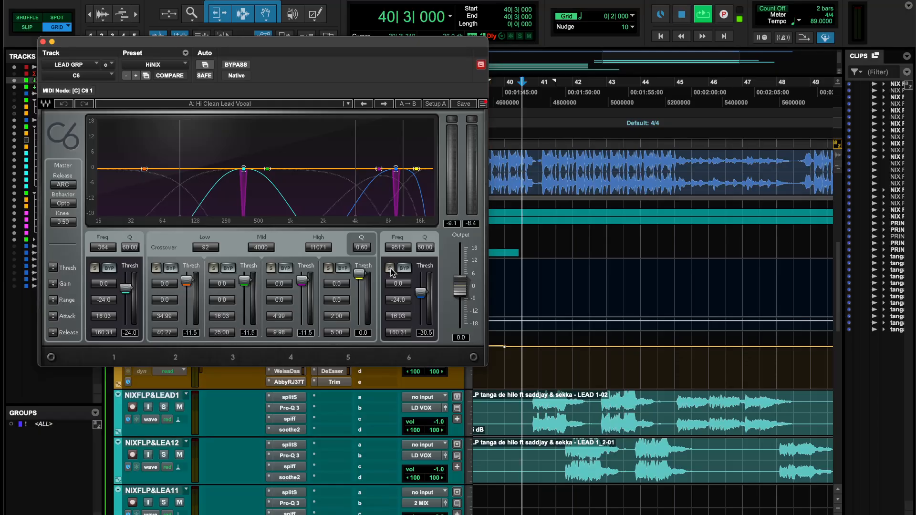
pyautogui.click(390, 269)
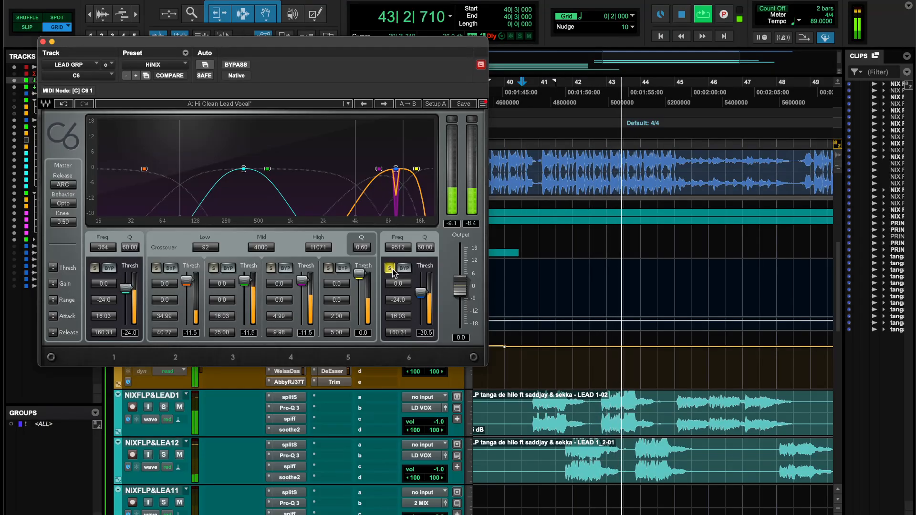
pyautogui.press('space')
pyautogui.click(391, 270)
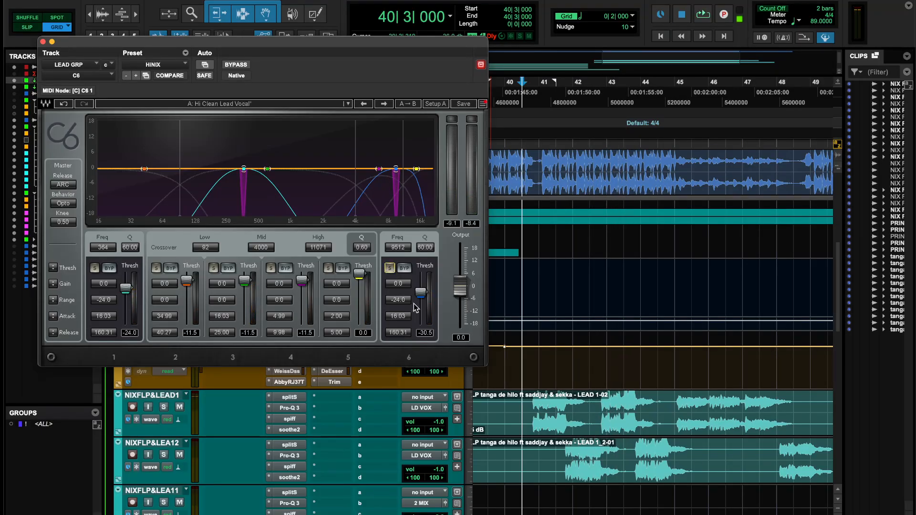
# Review the spiff mouth-click removal settings on the first lead vocal track alongside the first C6 on LEAD GRP
pyautogui.click(289, 419)
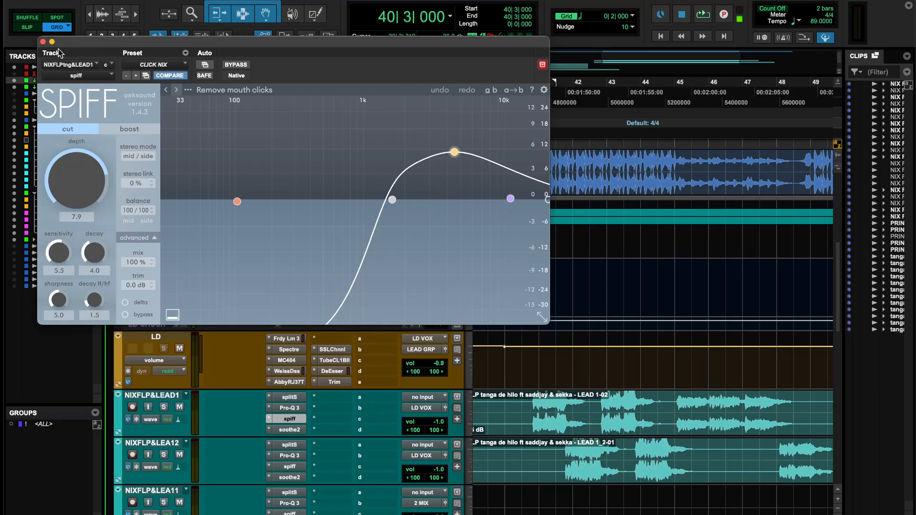
pyautogui.click(43, 42)
pyautogui.click(286, 230)
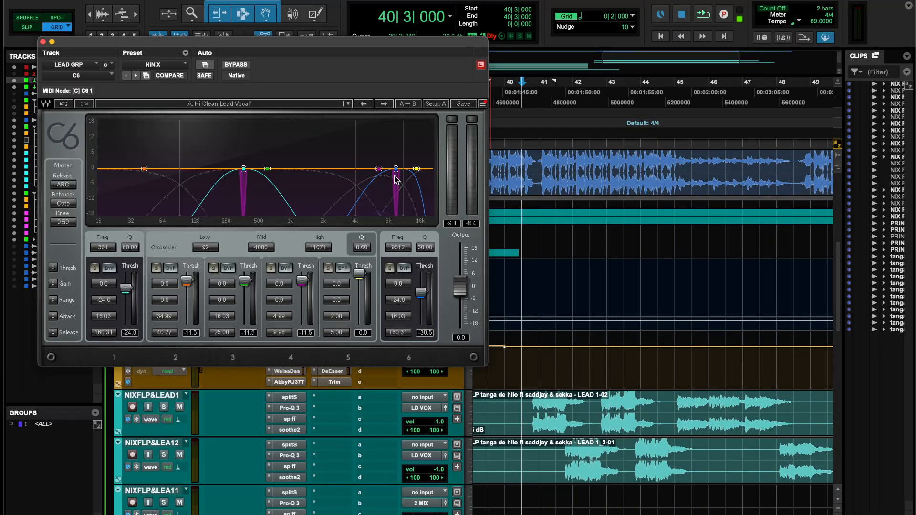
pyautogui.click(296, 419)
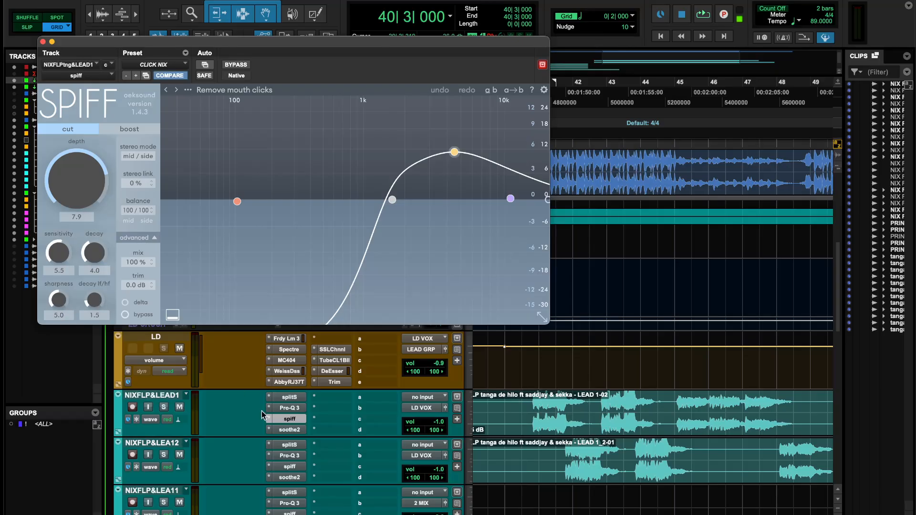
pyautogui.click(300, 422)
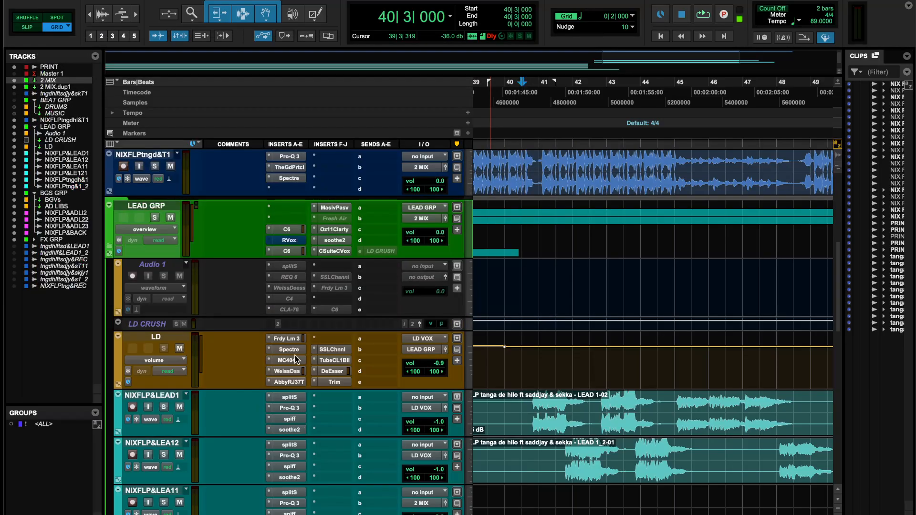
pyautogui.click(290, 229)
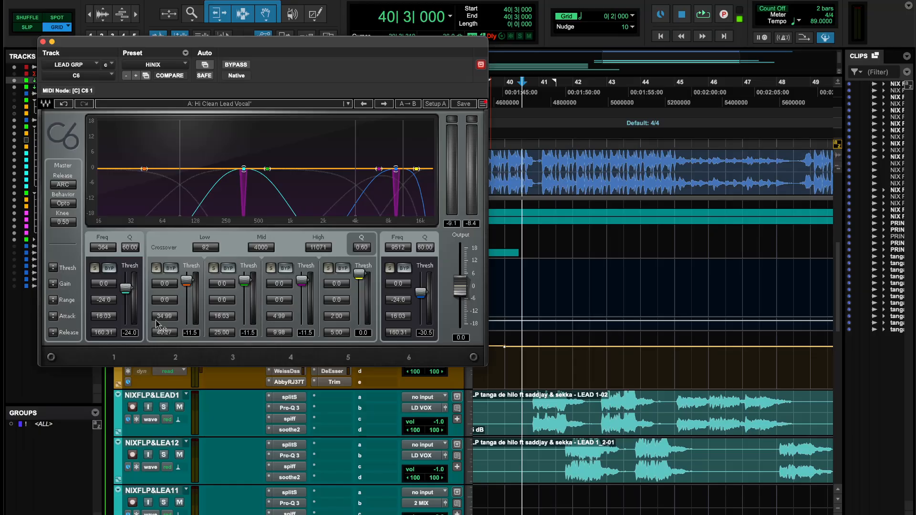
# Toggle the first C6's bypass twice during playback from 40|3|000 to compare the sound, leave it active and stop playback
pyautogui.press('space')
pyautogui.click(238, 65)
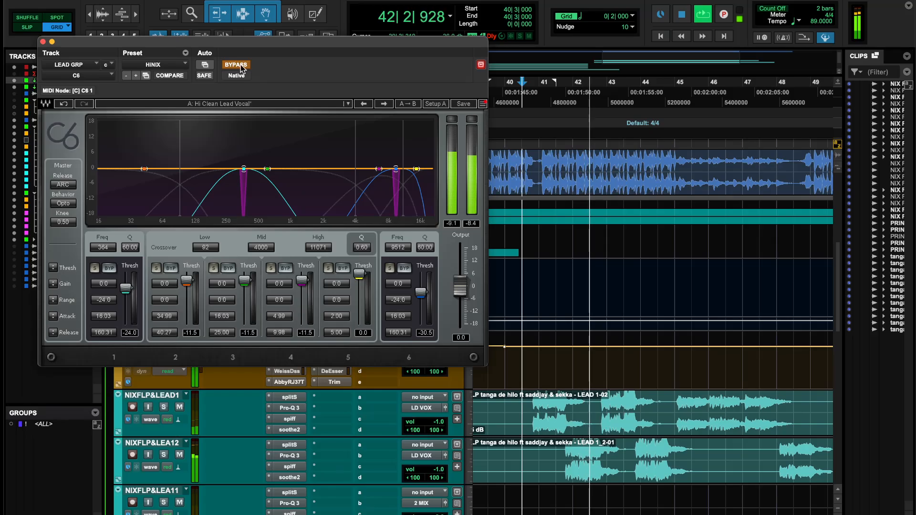
pyautogui.click(240, 66)
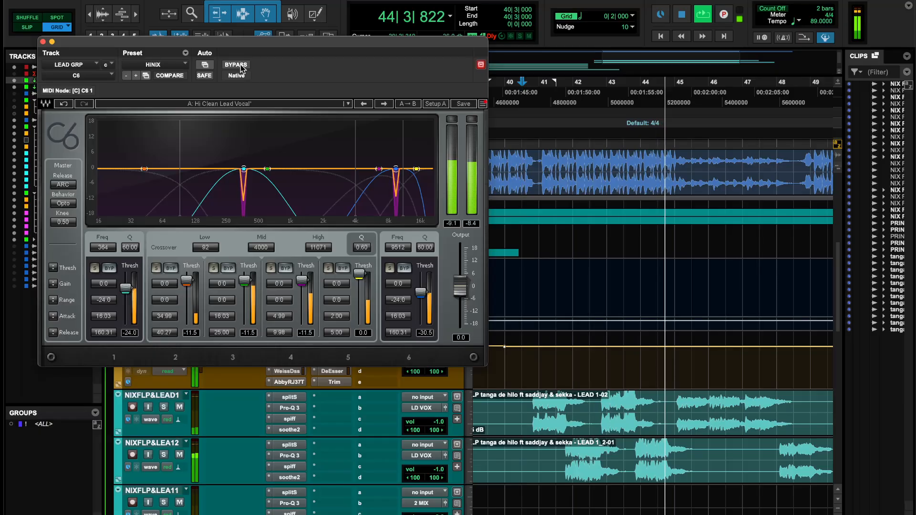
pyautogui.click(240, 66)
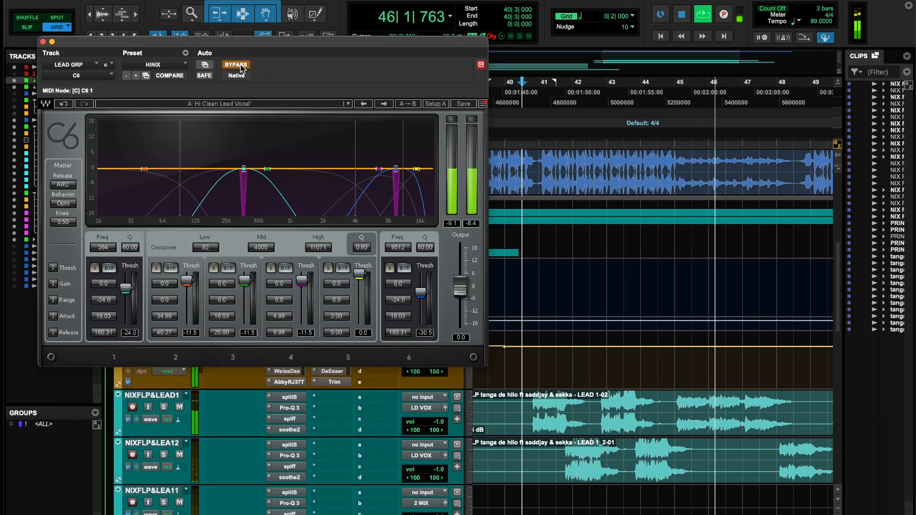
pyautogui.click(240, 65)
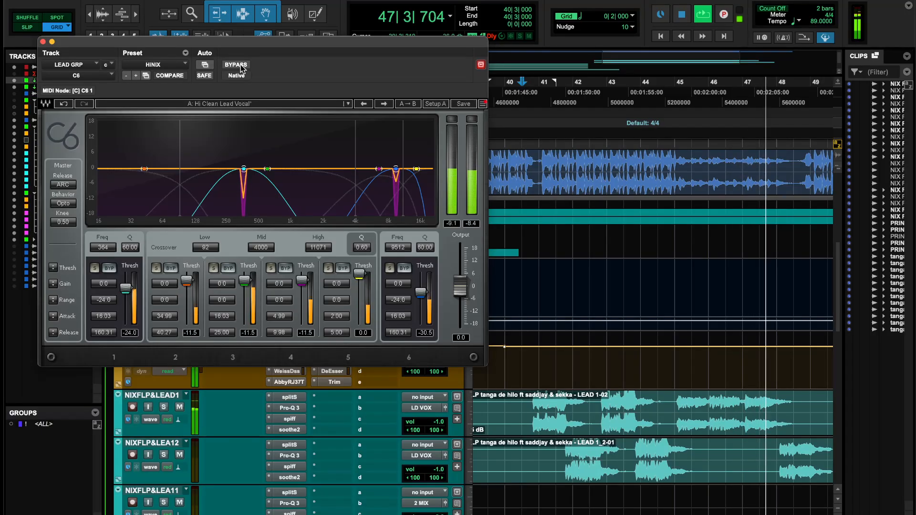
pyautogui.press('space')
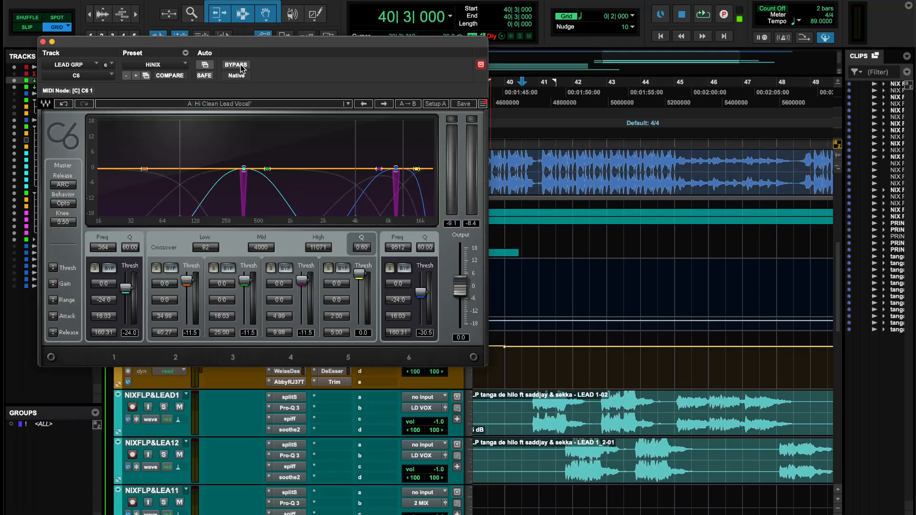
# Replay the vocals from 40|3|000 with both C6 inserts on LEAD GRP bypassed, closing the open C6 window
pyautogui.click(236, 64)
pyautogui.press('space')
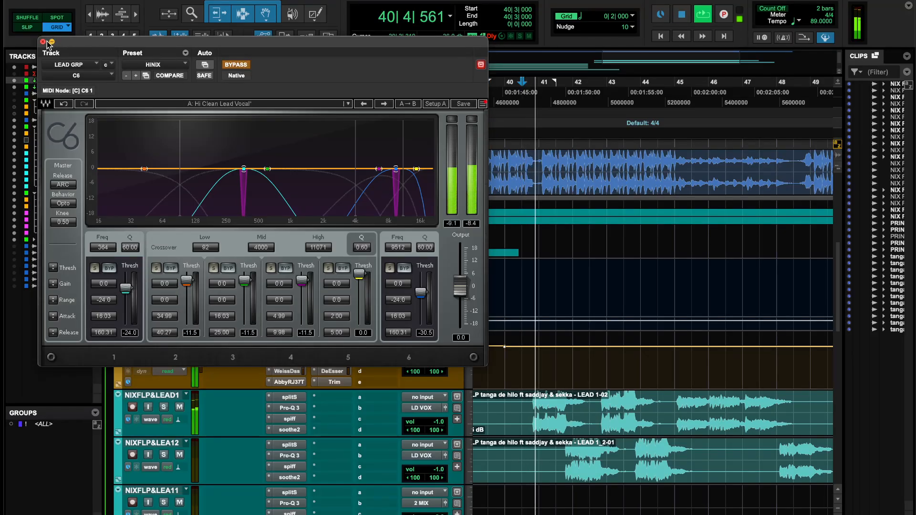
pyautogui.click(43, 42)
pyautogui.rightClick(292, 249)
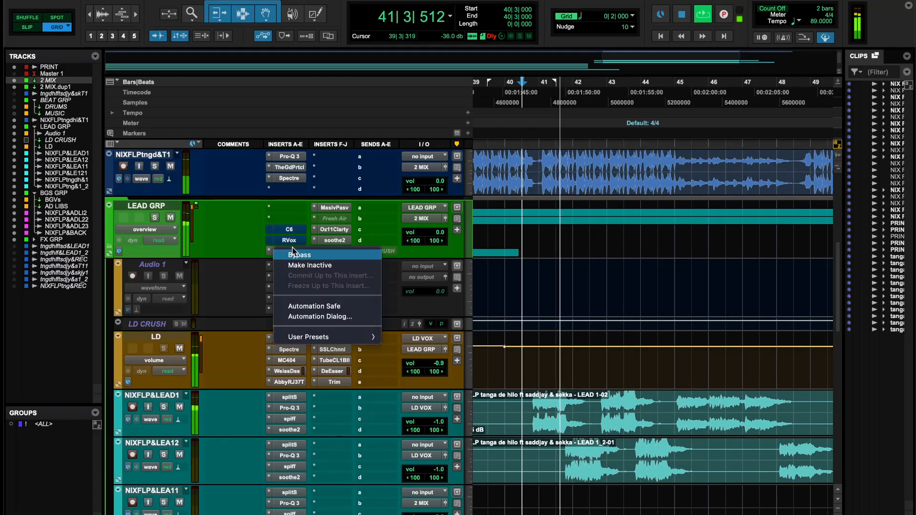
pyautogui.click(296, 255)
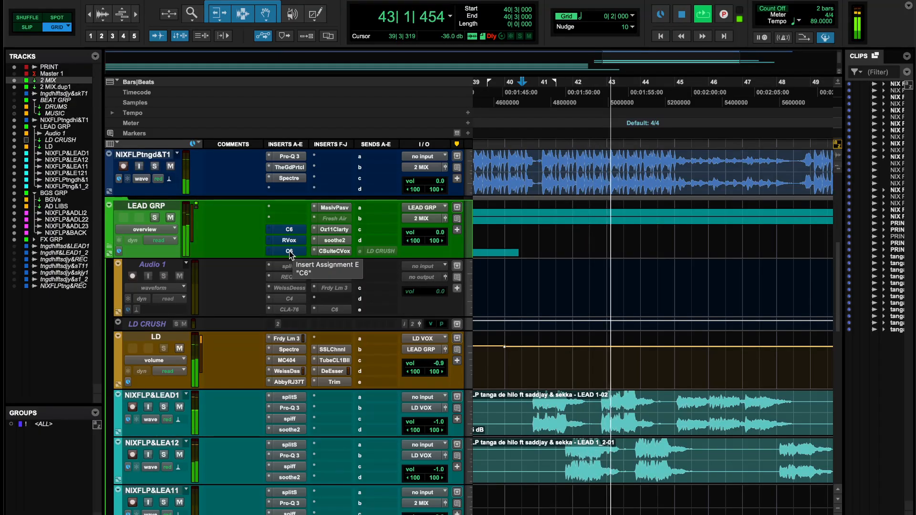
# Re-enable both C6 inserts on LEAD GRP during playback, check the second C6's settings and close its window
pyautogui.rightClick(290, 254)
pyautogui.click(289, 234)
pyautogui.rightClick(288, 230)
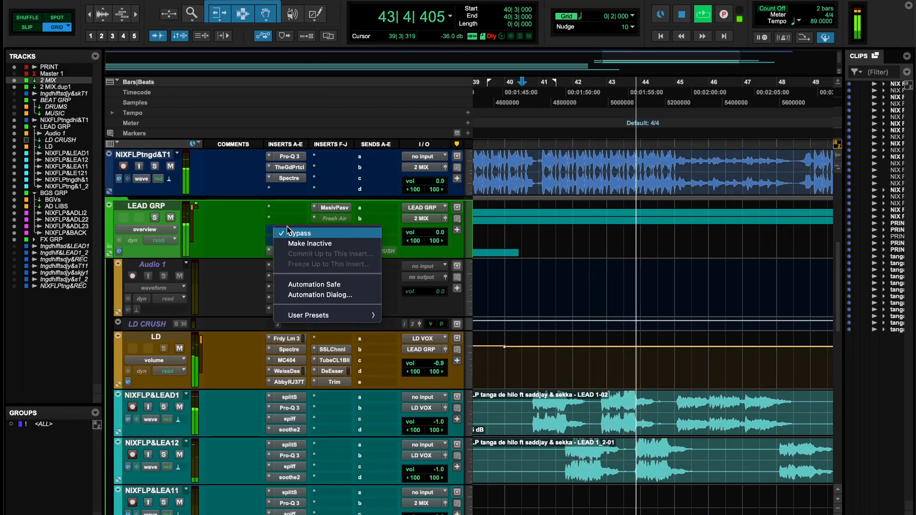
pyautogui.click(288, 232)
pyautogui.click(288, 251)
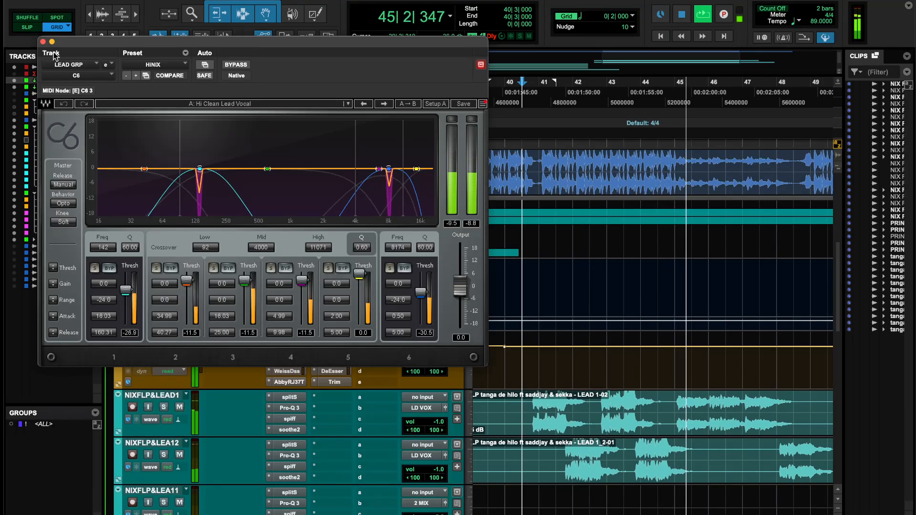
pyautogui.click(43, 41)
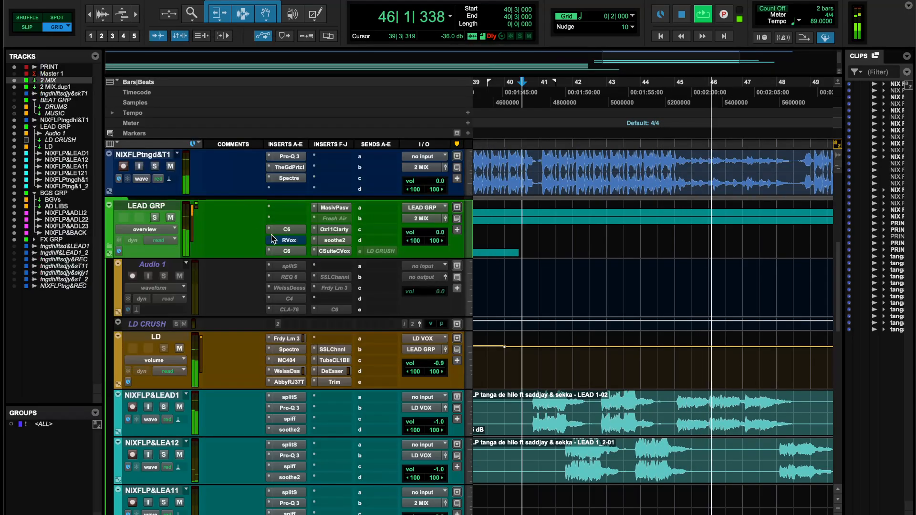
# Review the first C6 on LEAD GRP during playback, close it, replay the vocals from 40|3|000 and stop playback
pyautogui.click(284, 230)
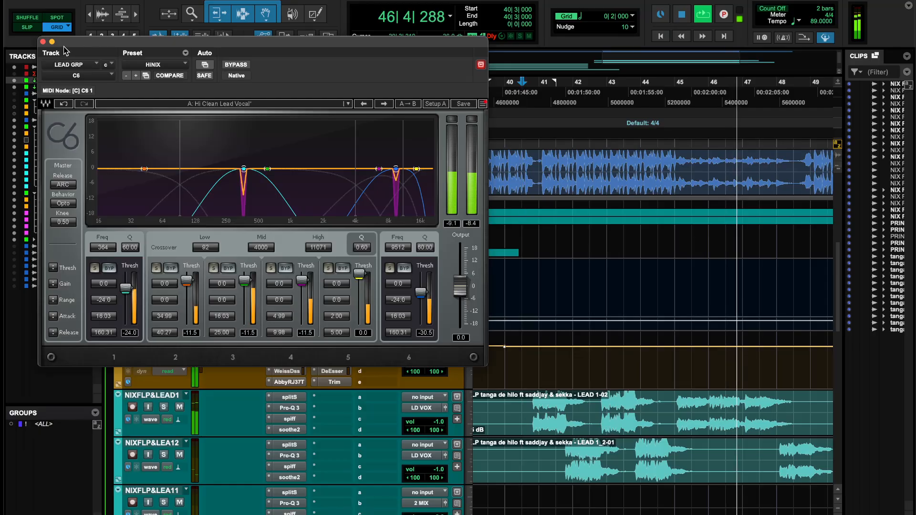
pyautogui.click(42, 41)
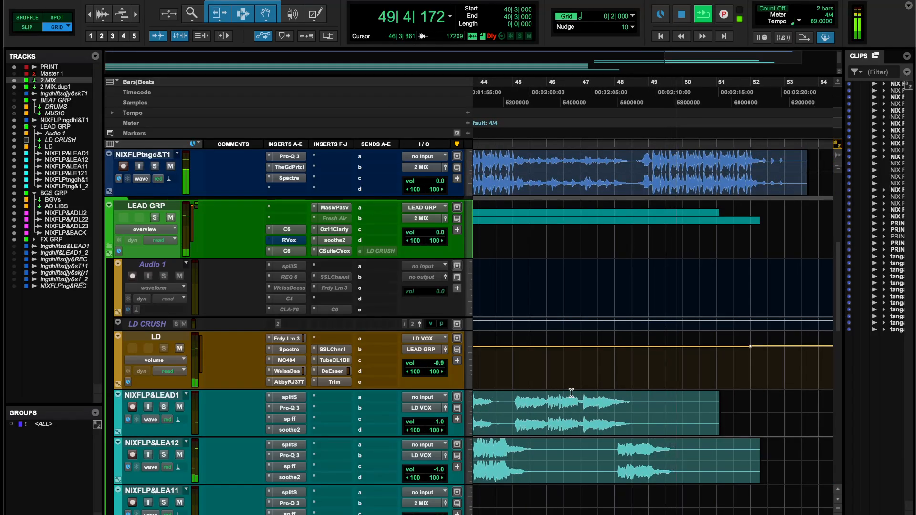
pyautogui.hscroll(-3, 571, 392)
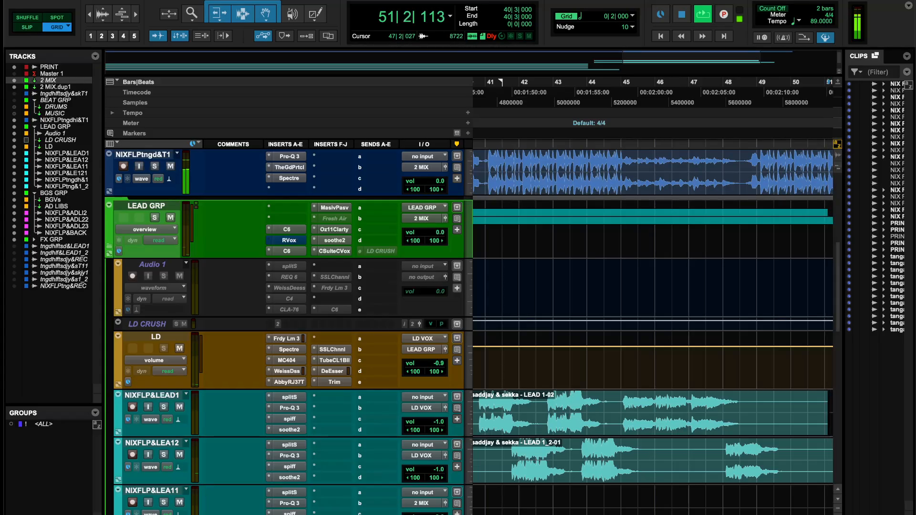
pyautogui.scroll(-2, 596, 314)
pyautogui.press('space')
pyautogui.press('space')
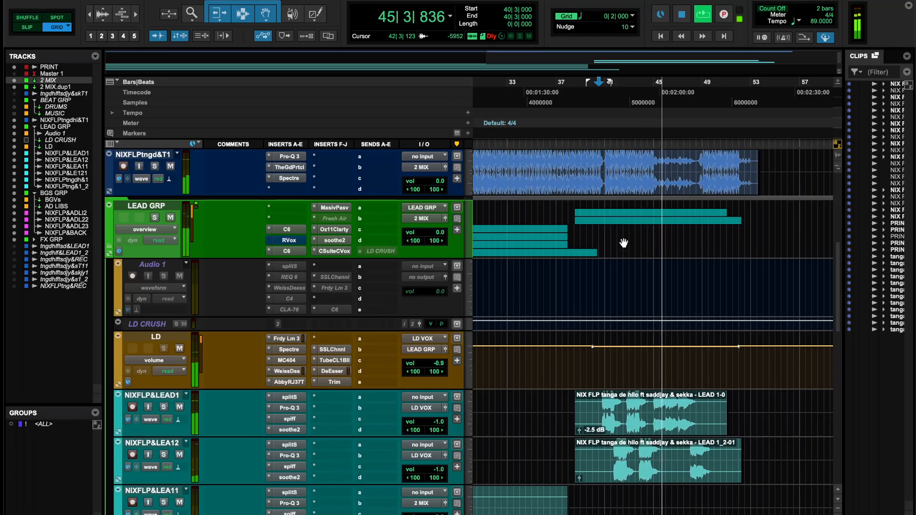
pyautogui.press('space')
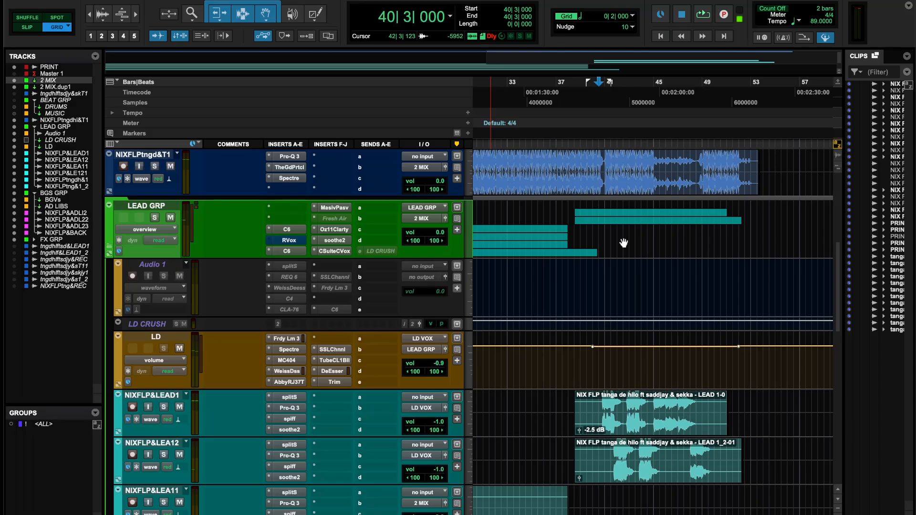
# Examine the narrow-band settings of the second and first C6 on LEAD GRP with playback stopped, closing each window
pyautogui.click(293, 250)
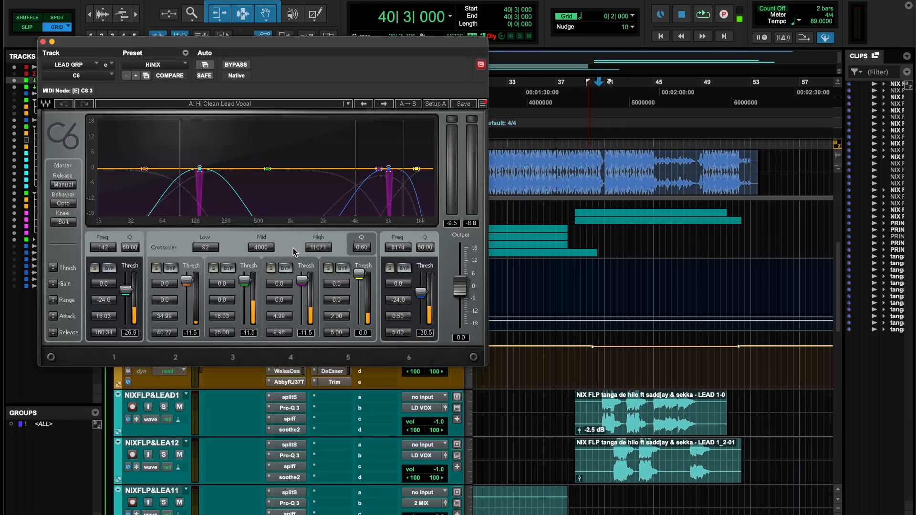
pyautogui.click(42, 42)
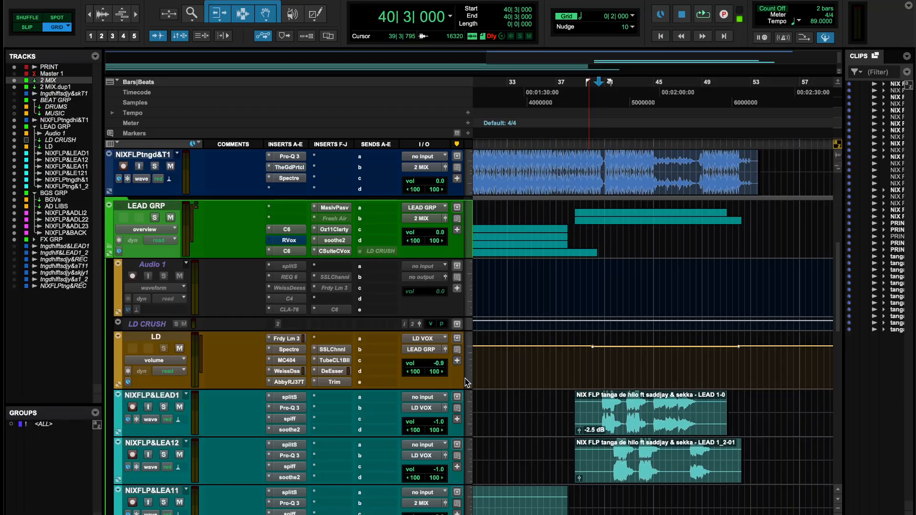
pyautogui.click(287, 229)
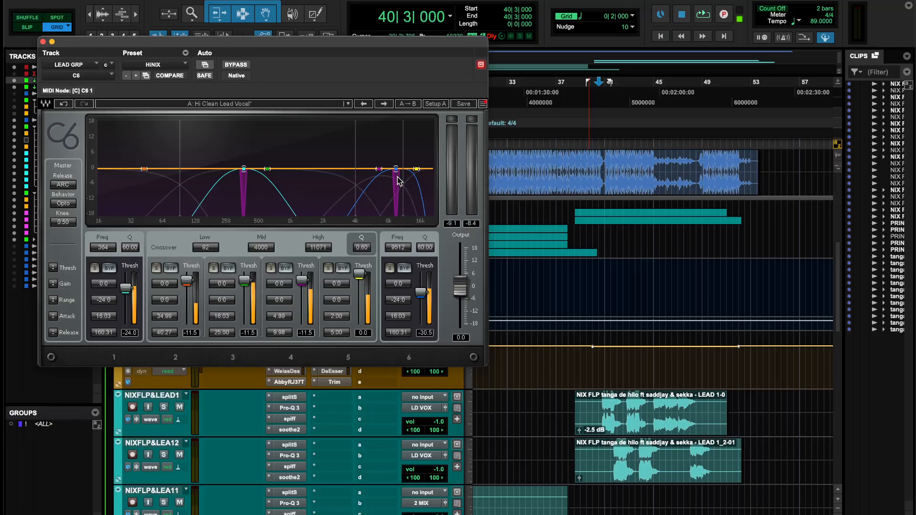
pyautogui.click(43, 42)
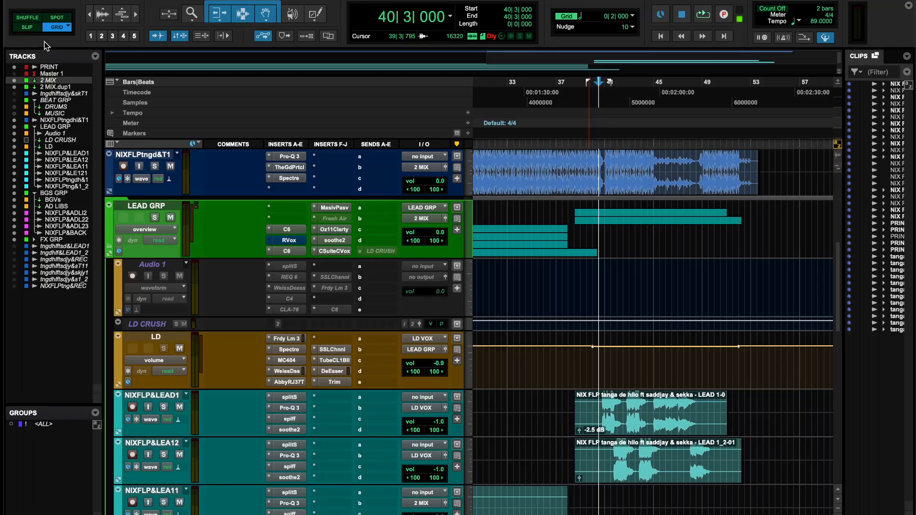
pyautogui.click(297, 231)
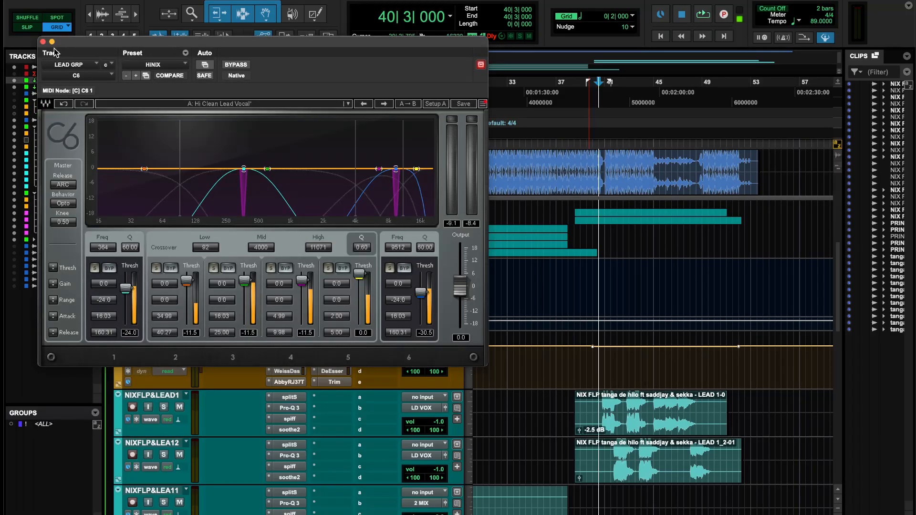
pyautogui.click(43, 42)
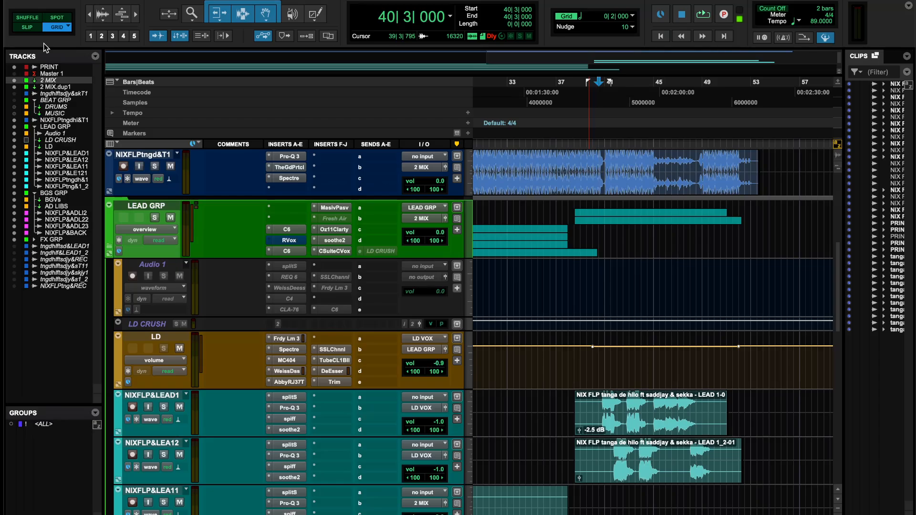